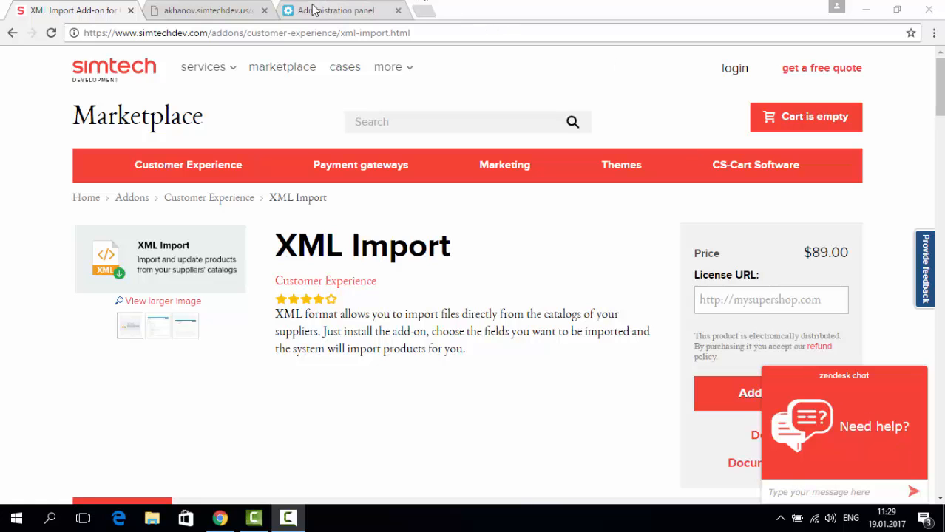
Step: Examine the first product entry in the supplier's new_categories.xml file, especially its category and amount fields
click(227, 9)
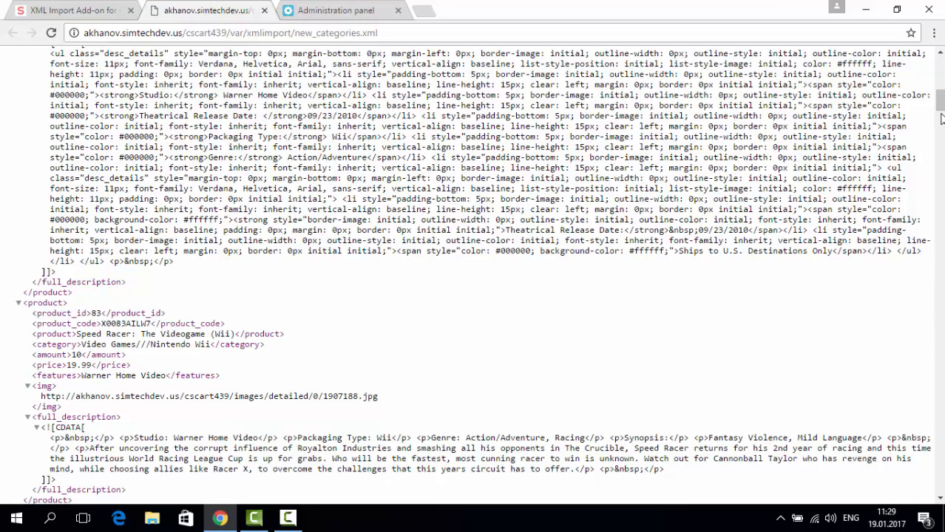
drag(941, 118, 940, 66)
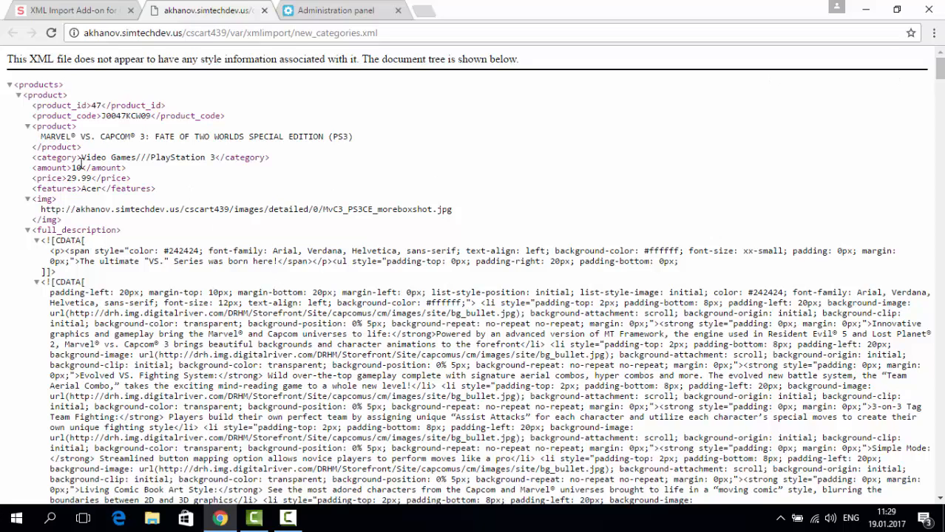
mouse_move(80, 167)
mouse_down()
mouse_move(74, 158)
mouse_move(81, 160)
mouse_up()
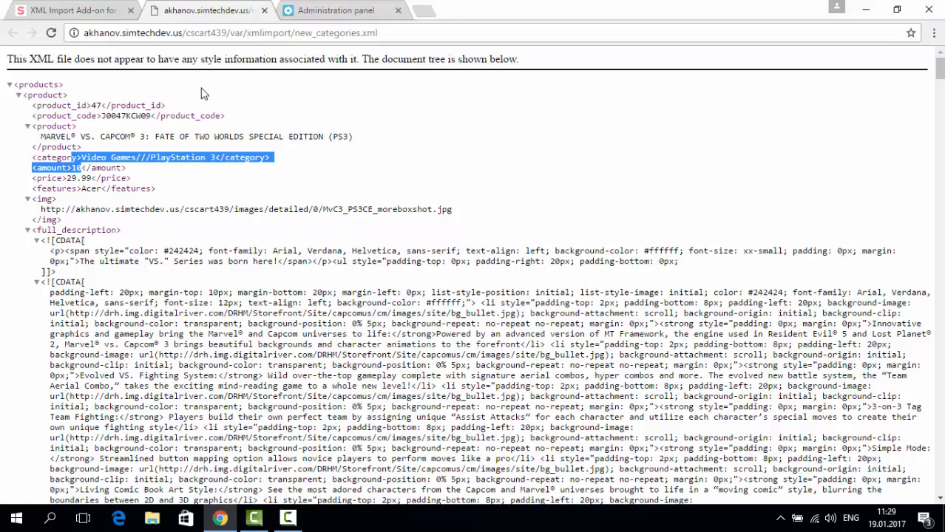
Step: Open the XML import add-on in the store's administration panel and start a new import profile
click(334, 12)
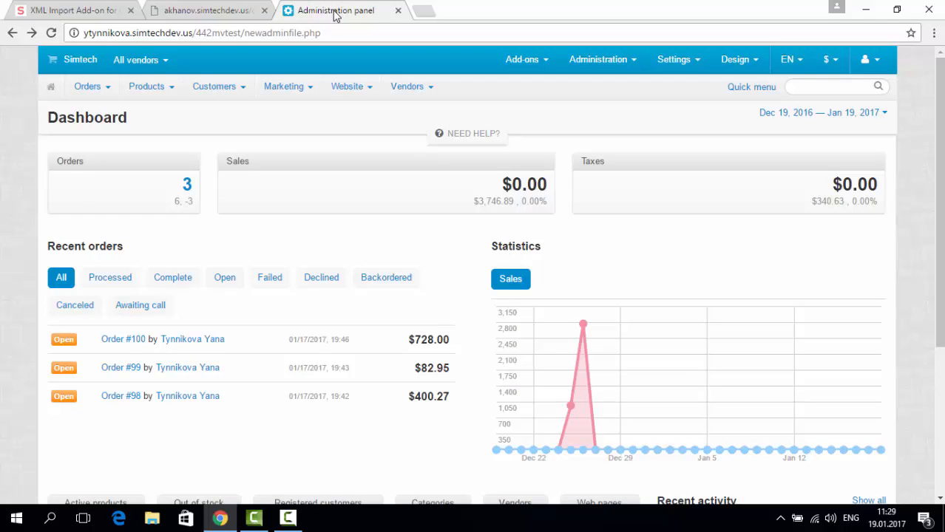
mouse_move(536, 58)
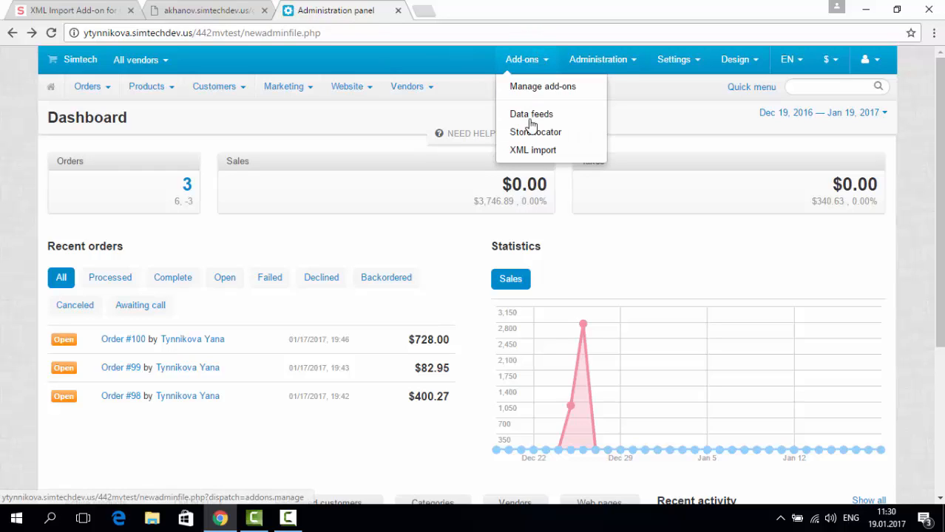
click(529, 151)
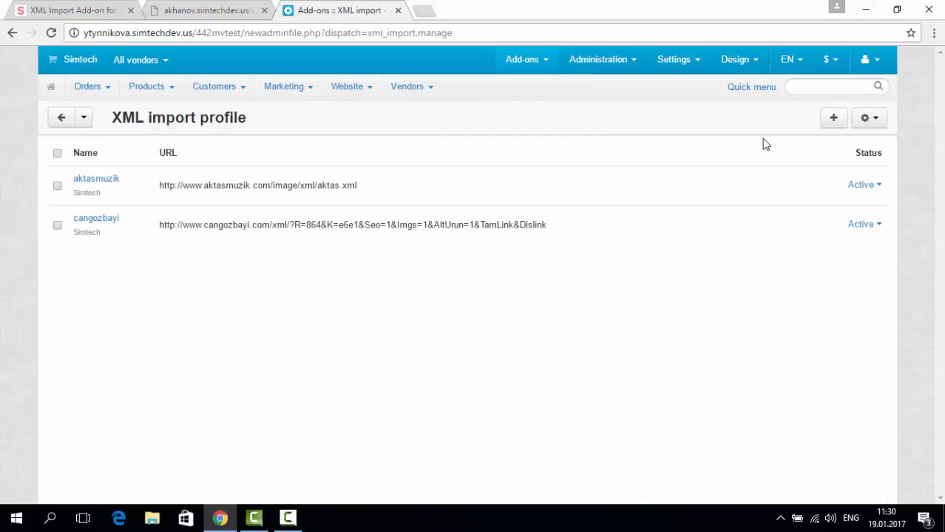
click(830, 126)
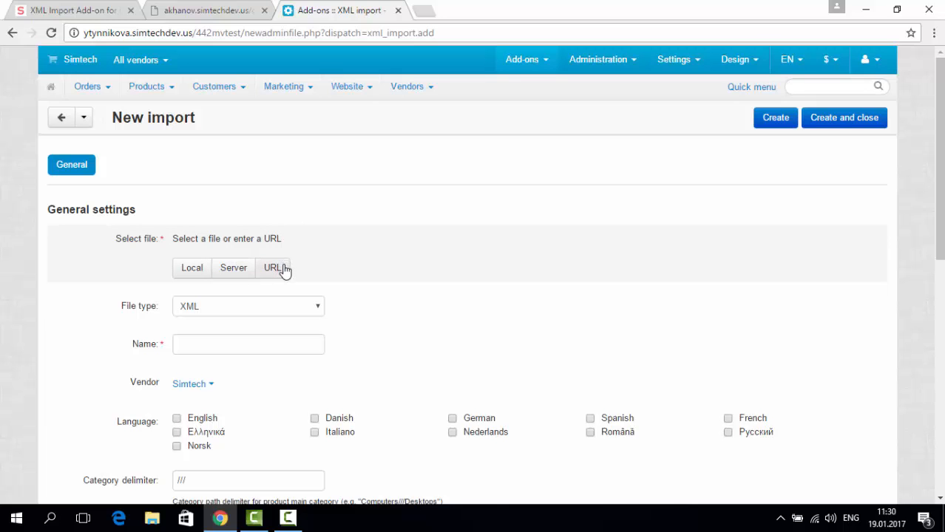
Step: Set the import file to the copied URL of new_categories.xml and name the import "First supplier"
click(200, 15)
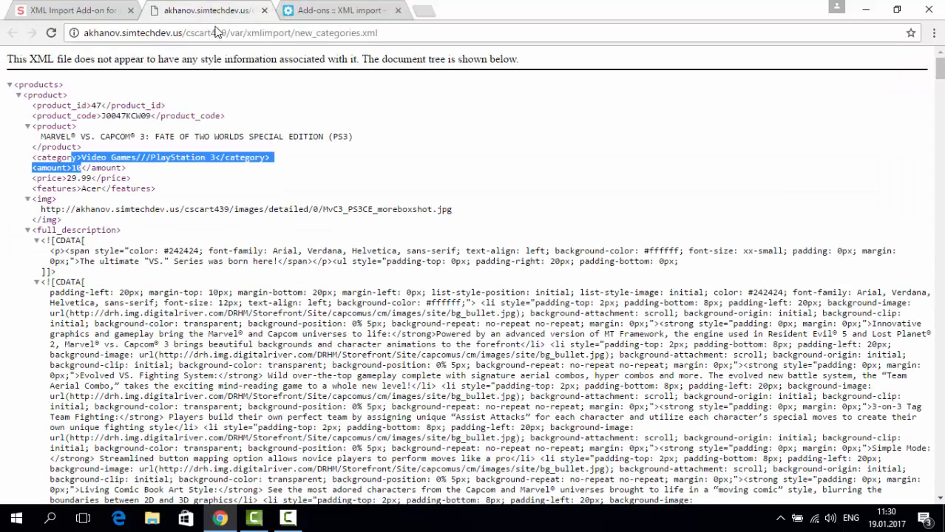
click(227, 34)
key(ctrl+c)
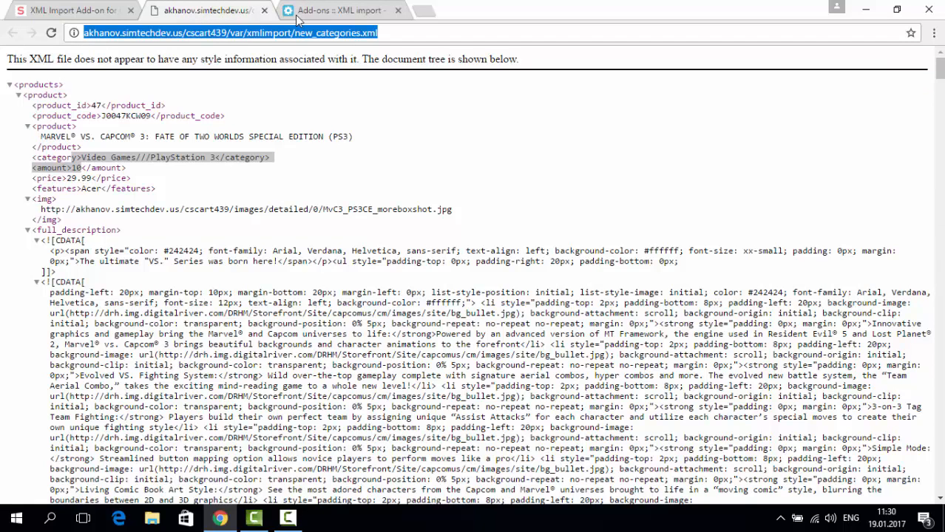
click(340, 15)
click(268, 270)
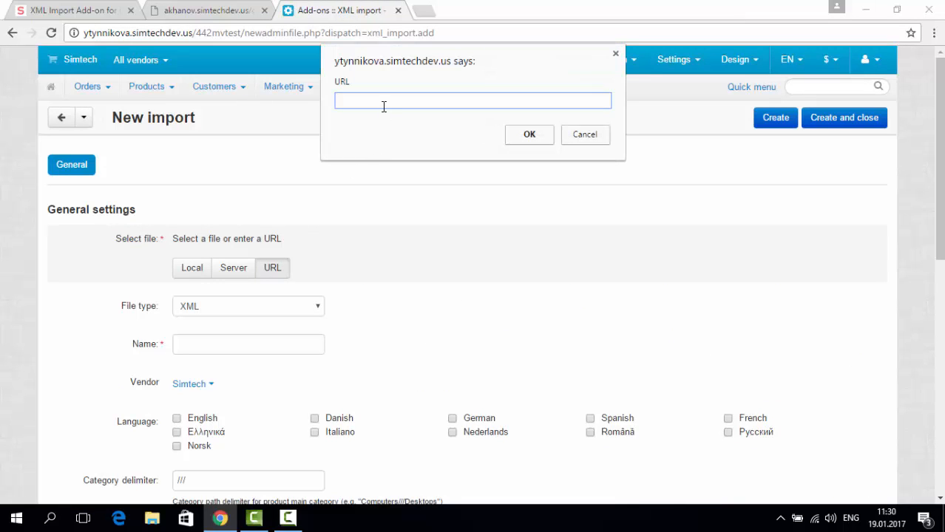
key(ctrl+v)
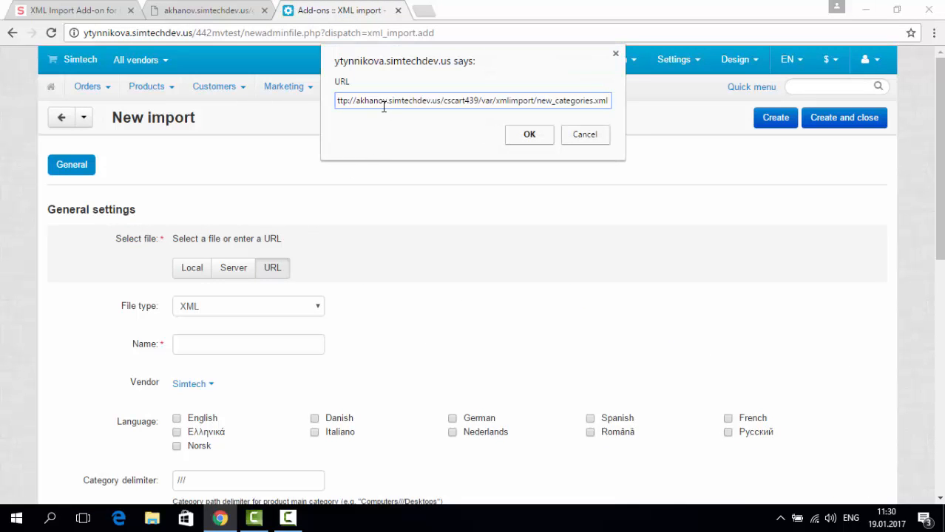
click(528, 139)
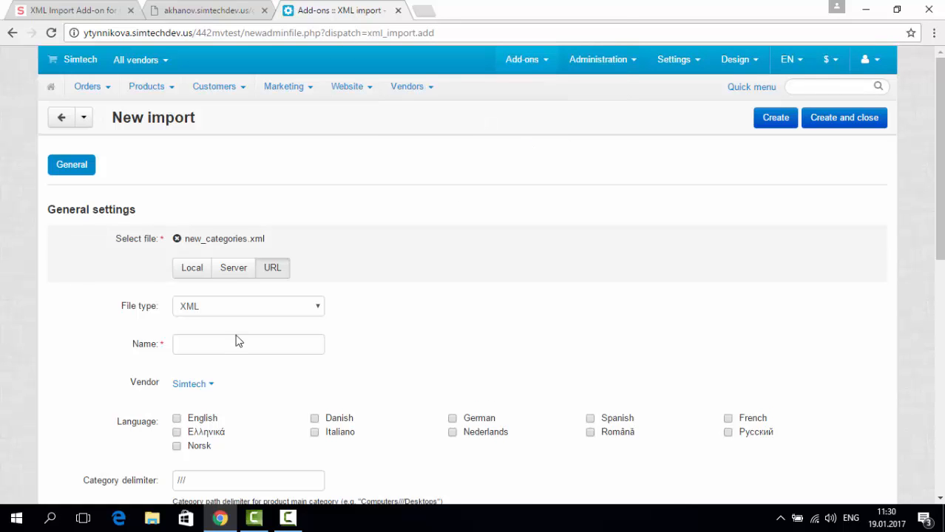
click(237, 337)
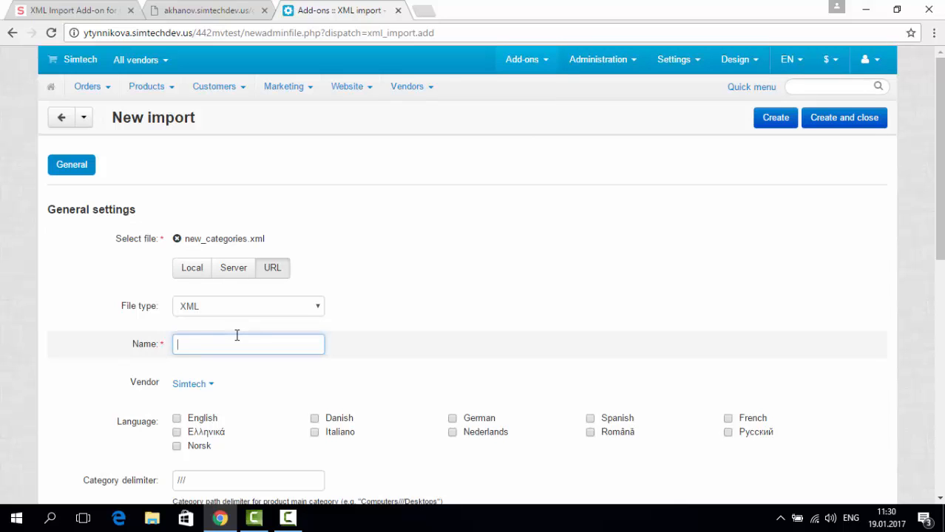
text(First supplier)
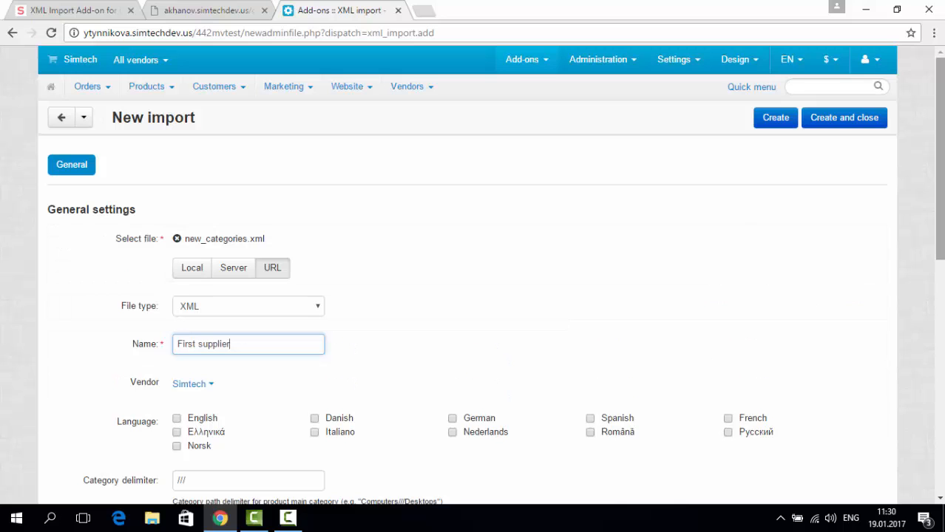
Step: Search the XML file for "catego" and examine how the first product's category path is separated
drag(943, 118, 940, 167)
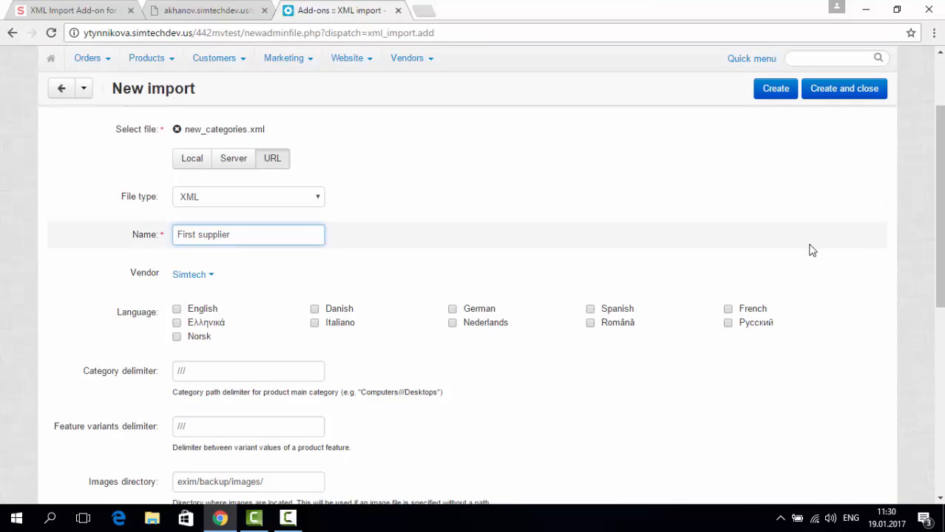
drag(939, 190, 936, 245)
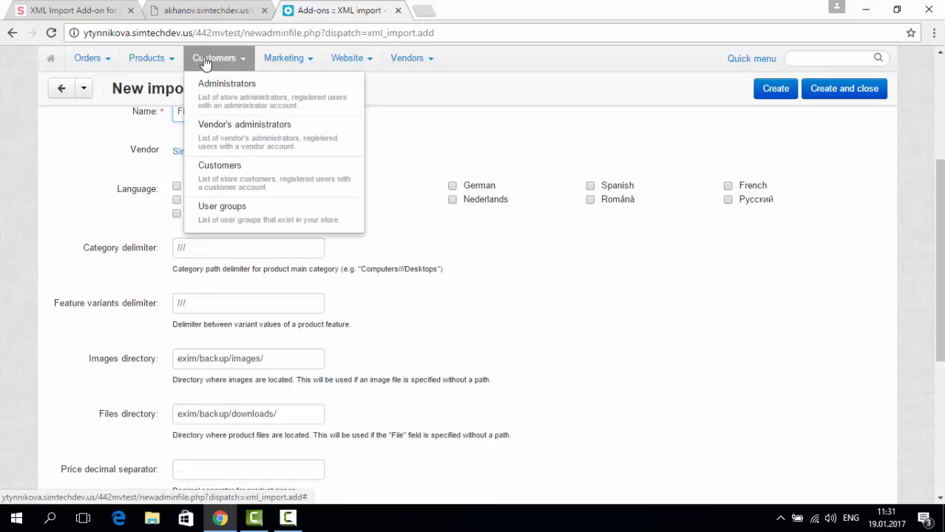
click(206, 12)
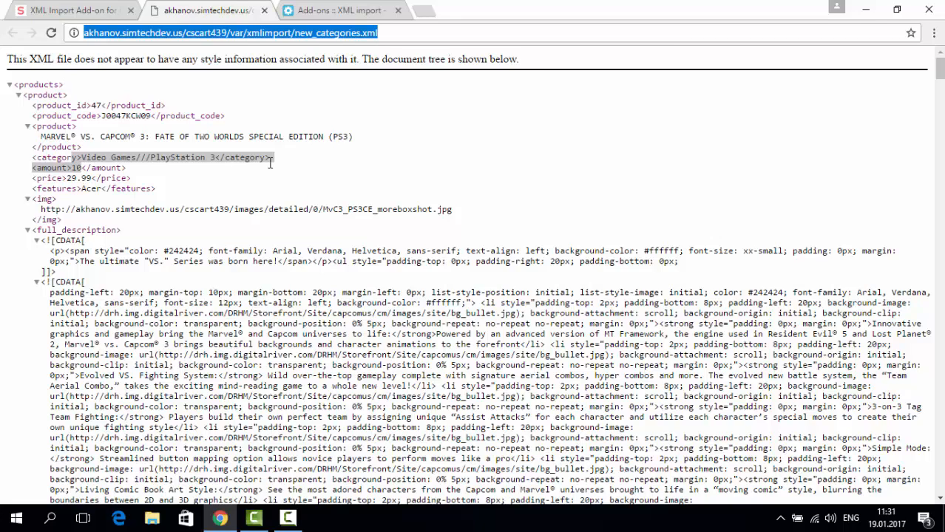
key(ctrl+f)
text(c)
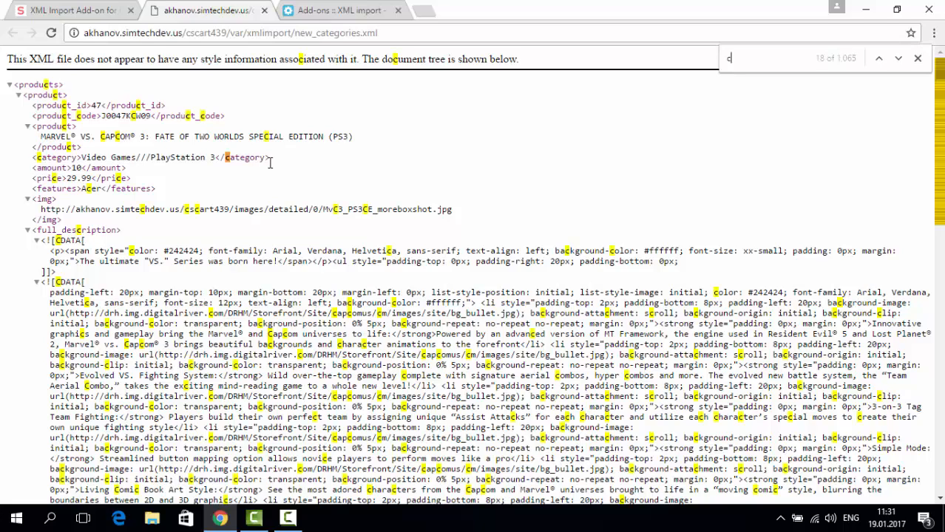
text(atego)
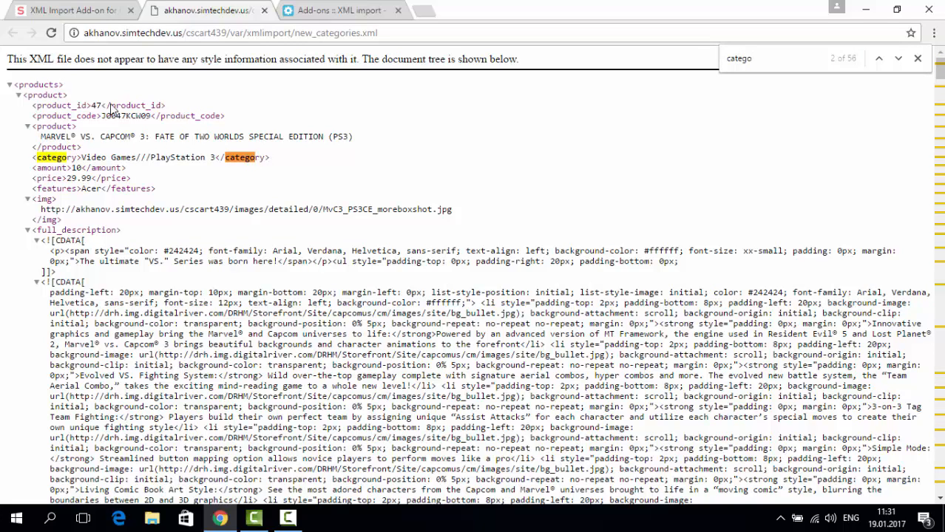
drag(83, 158, 140, 158)
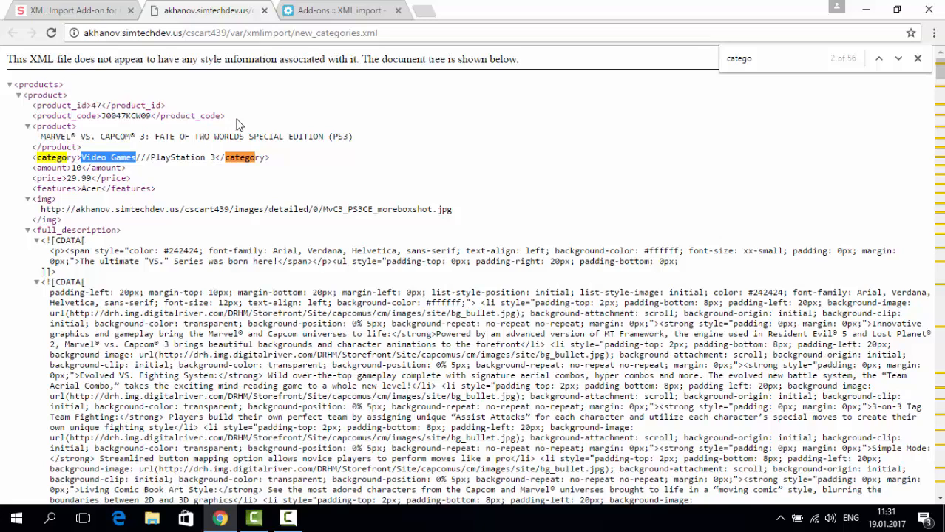
Step: Set the new import's category delimiter to "///"
click(329, 11)
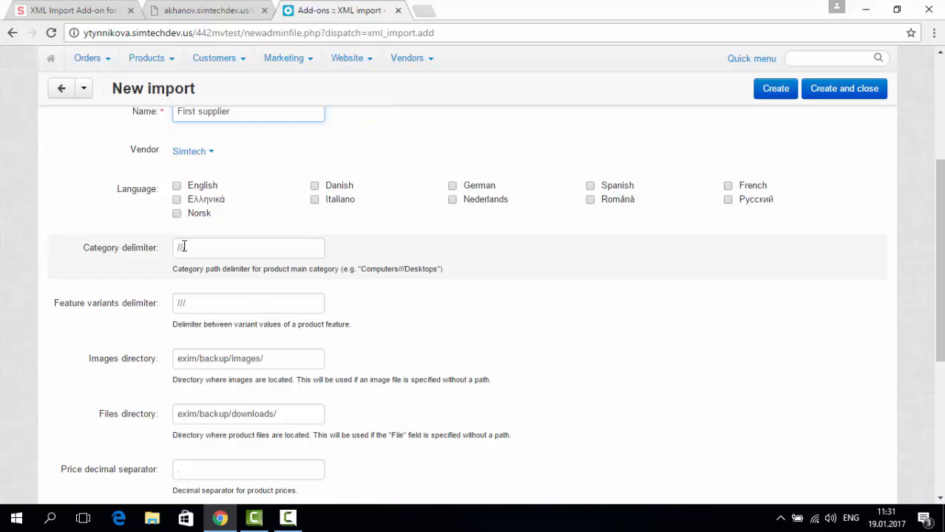
drag(195, 247, 177, 244)
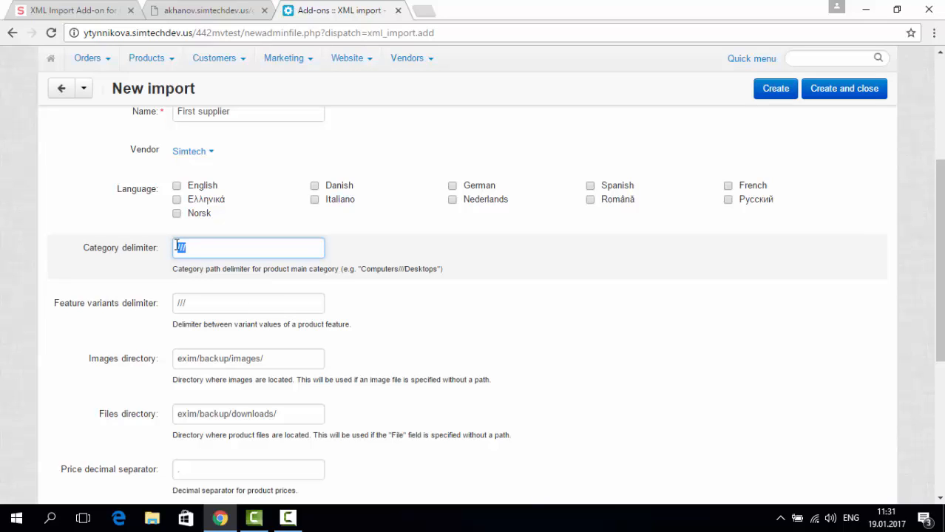
key(BackSpace)
text(>)
text(///)
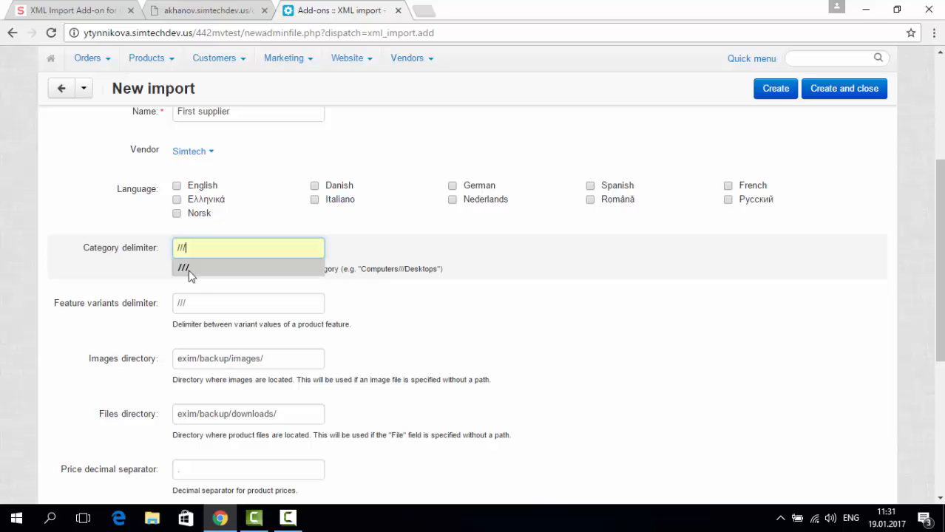
click(192, 269)
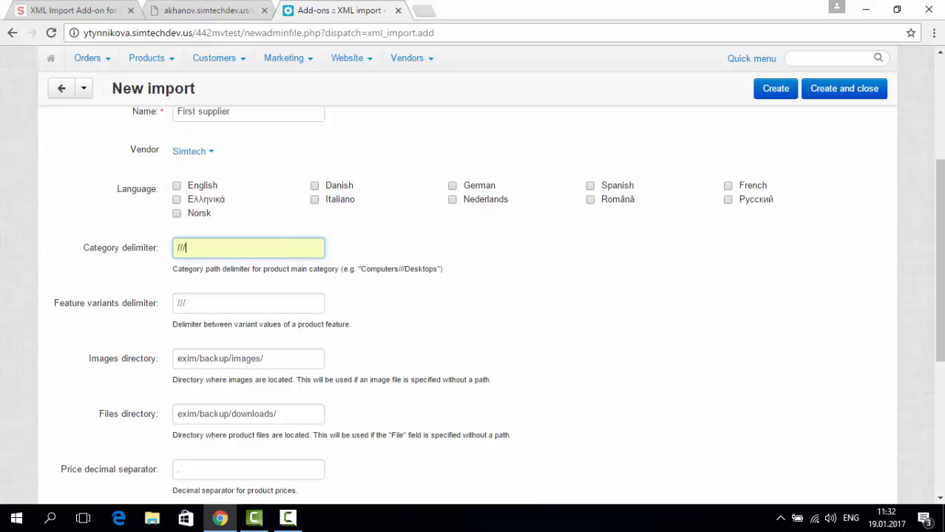
Step: Set the import's price margin/discount to 1 with the Absolute ($) type
drag(940, 212, 939, 252)
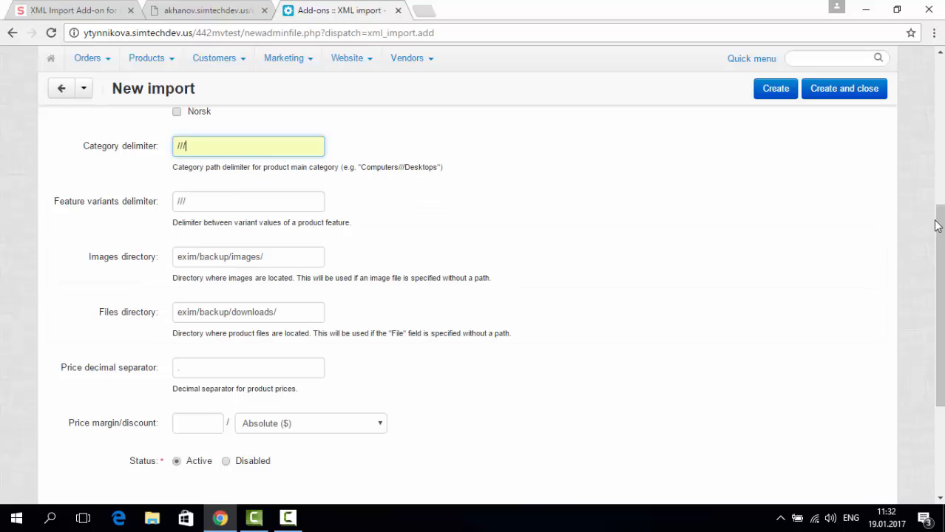
drag(939, 263, 941, 294)
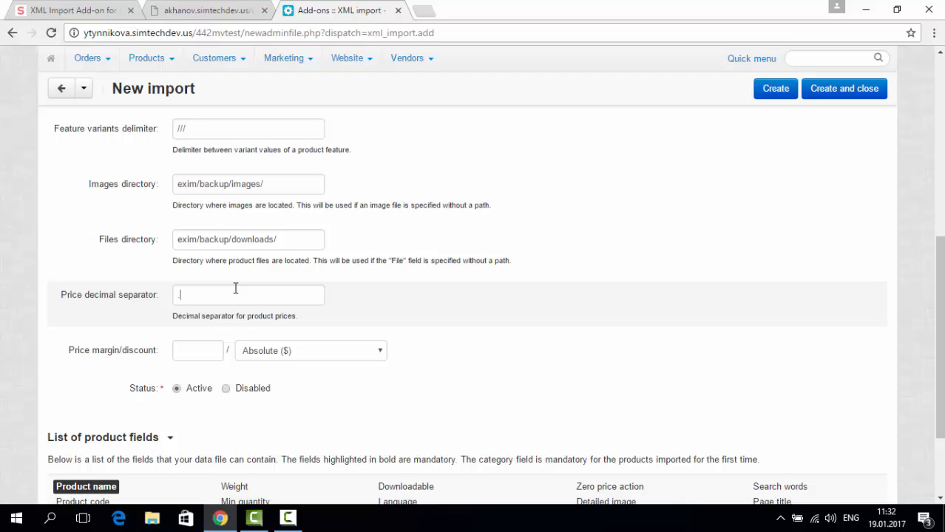
click(234, 288)
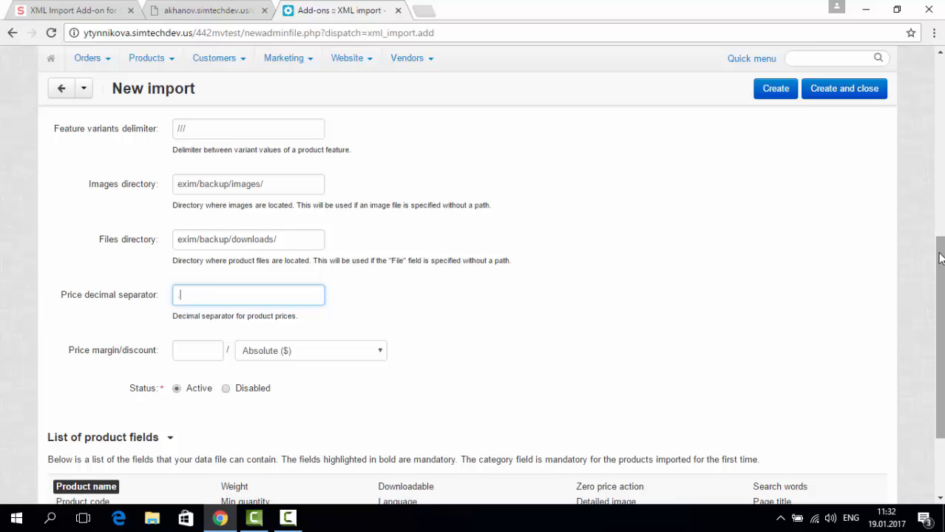
drag(939, 258, 938, 288)
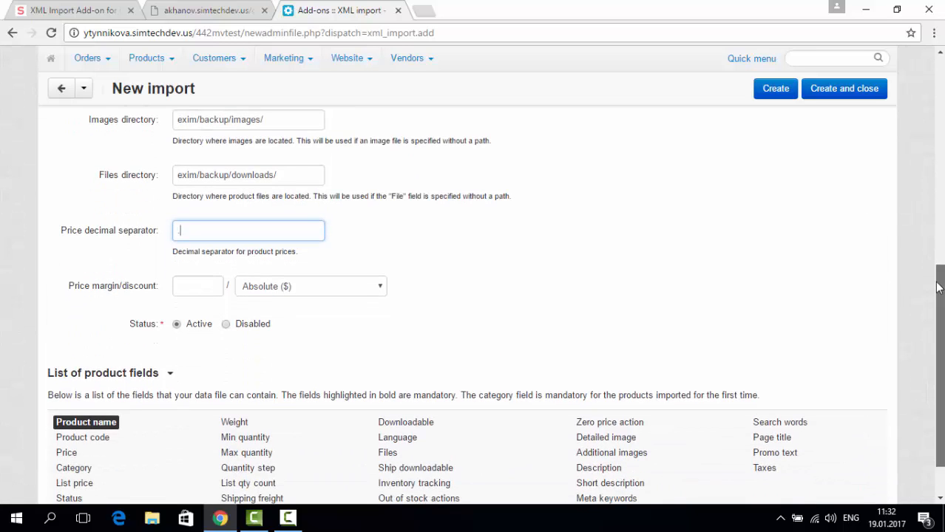
click(195, 287)
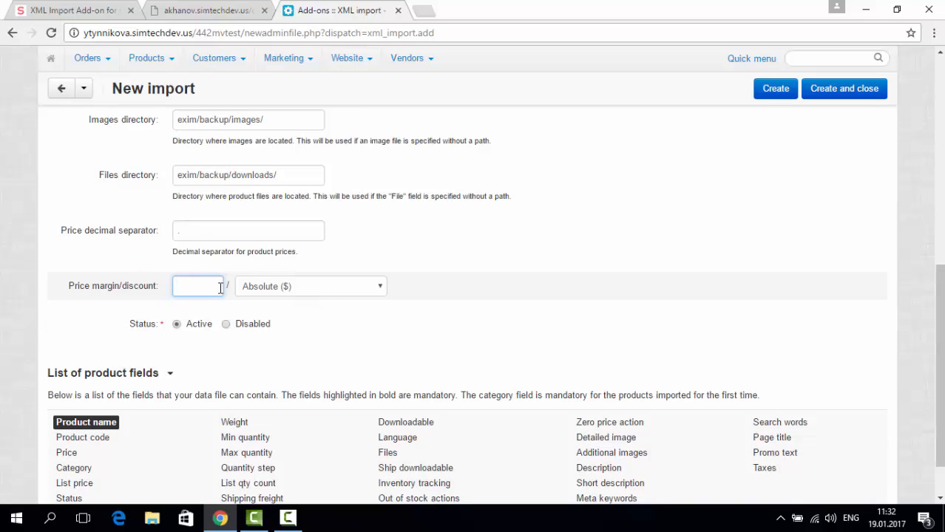
click(281, 292)
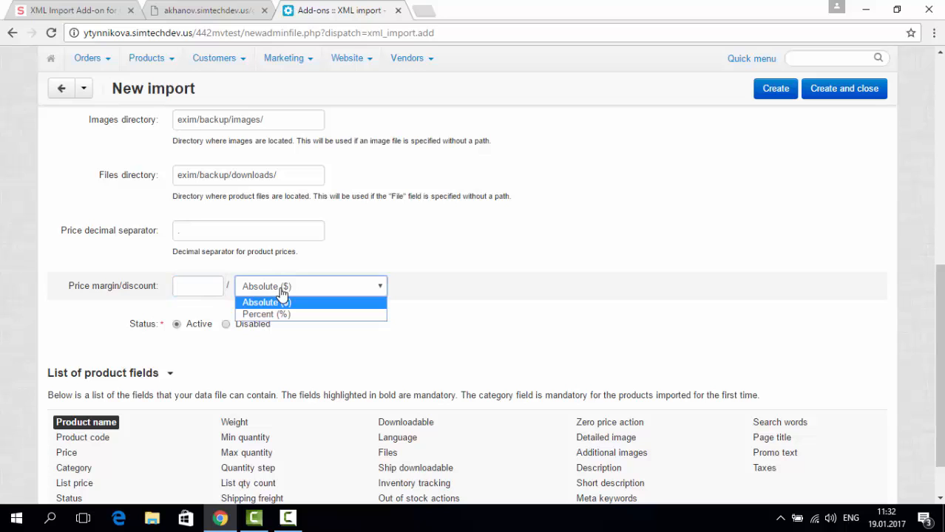
click(198, 284)
text(1)
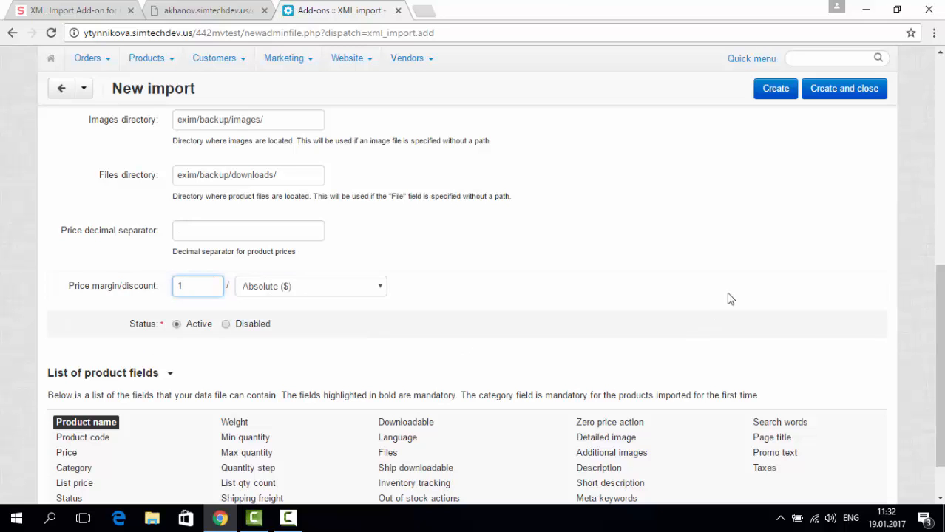
Step: Review the list of product fields the data file can contain and return to the general settings
scroll(941, 333, down, 1)
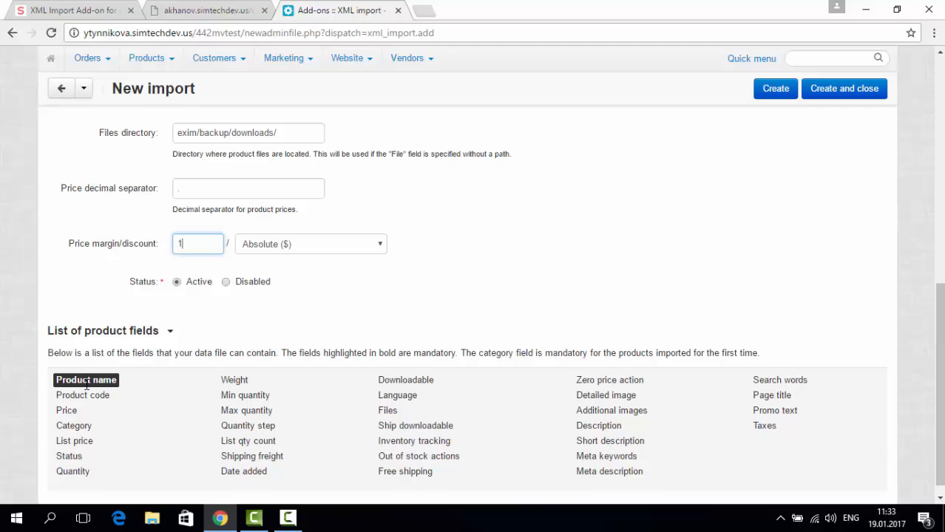
click(76, 420)
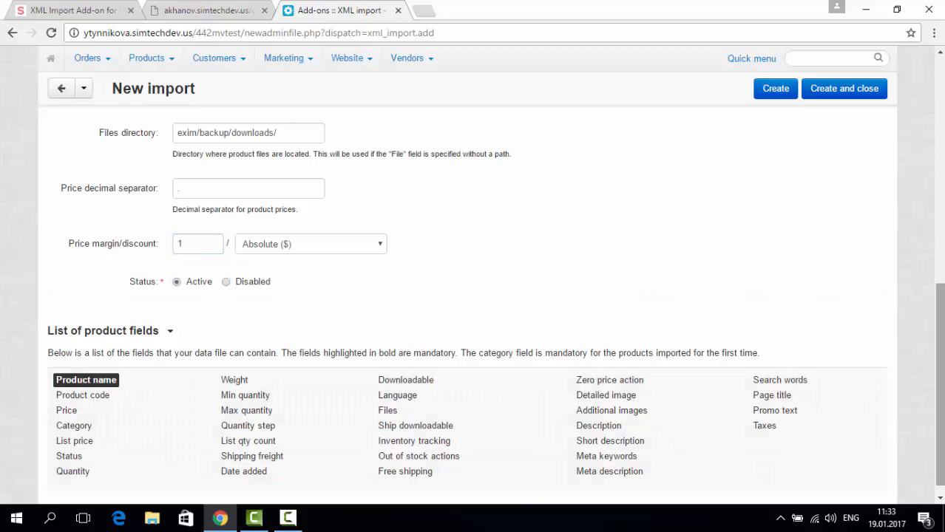
scroll(902, 201, up, 5)
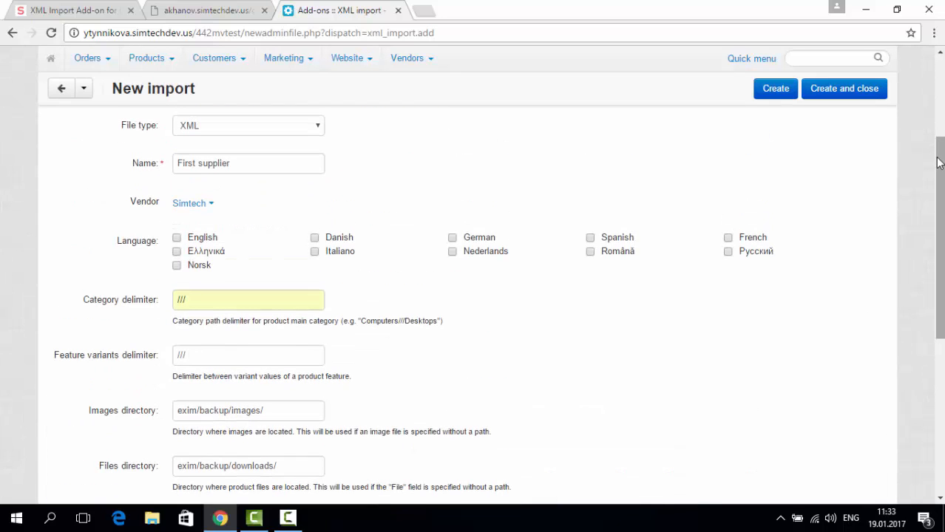
drag(937, 163, 939, 65)
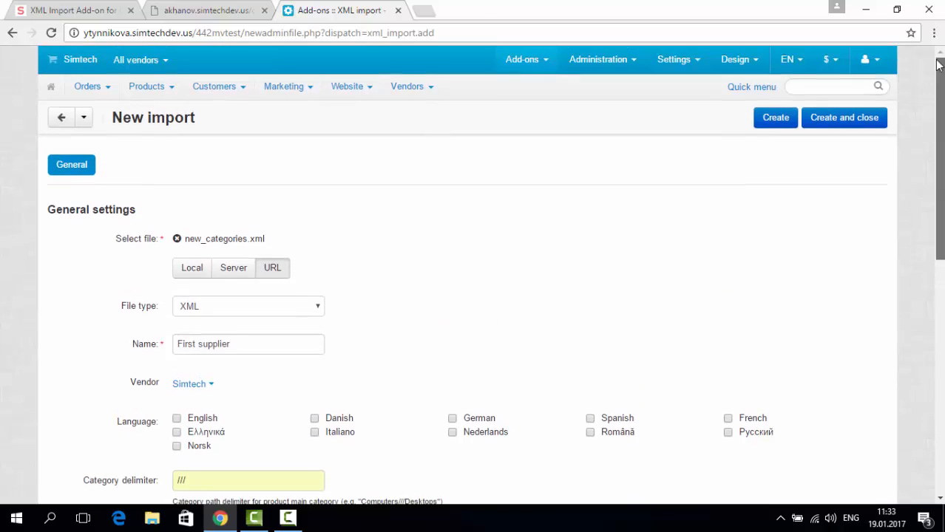
Step: Create the import profile and map its product_id field to the Product code field type
click(765, 124)
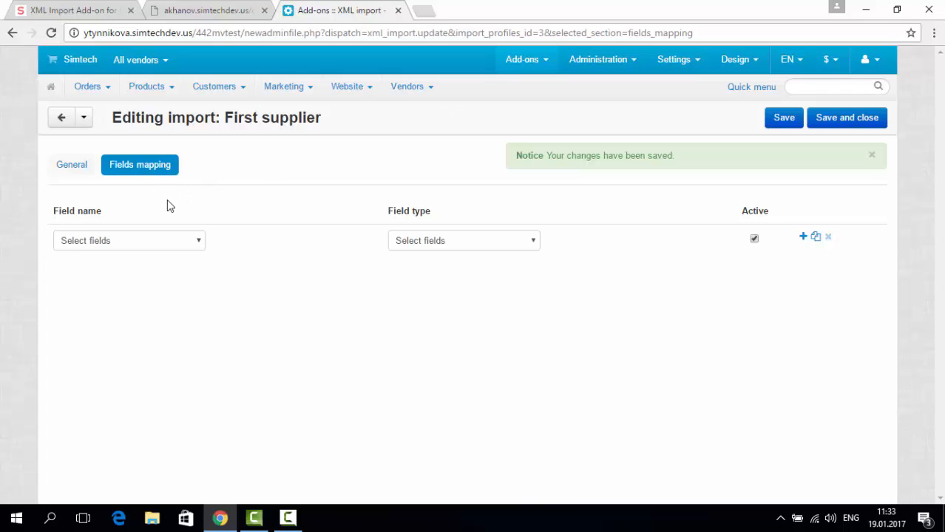
click(162, 241)
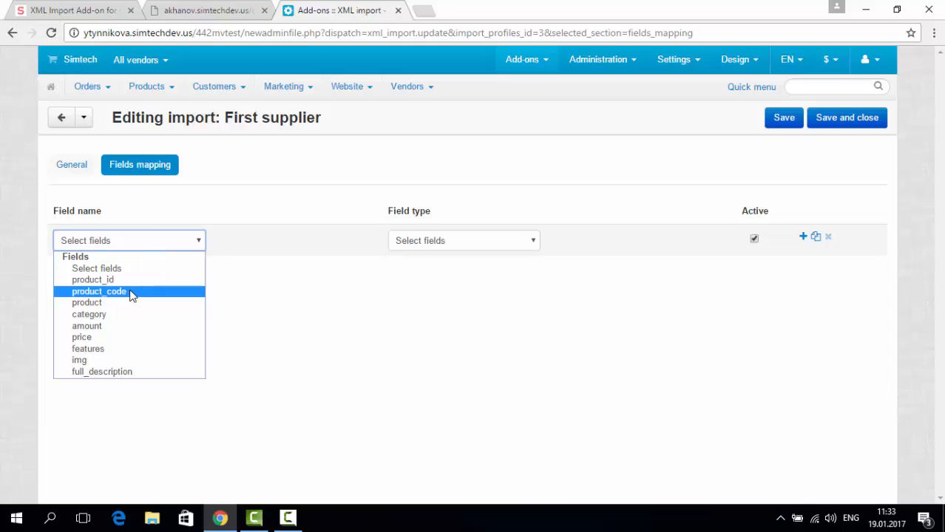
key(Up)
key(Return)
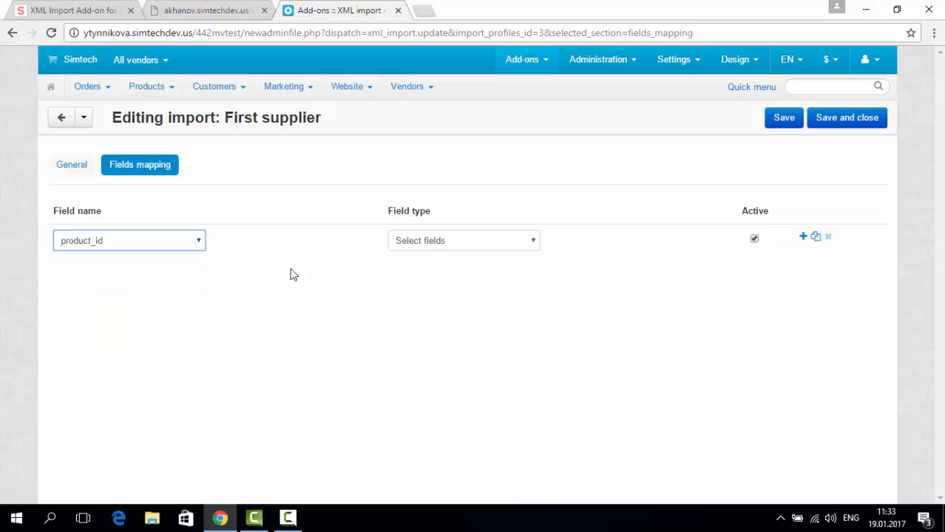
click(487, 250)
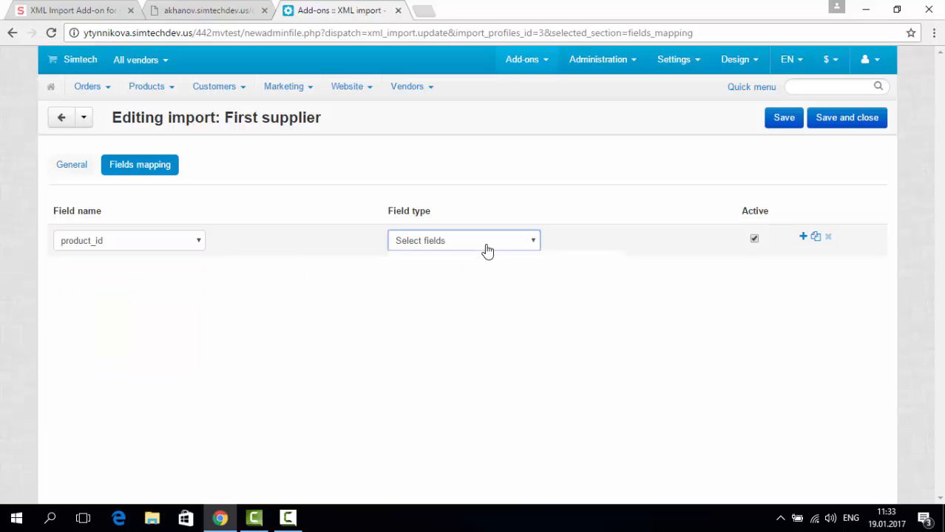
click(487, 249)
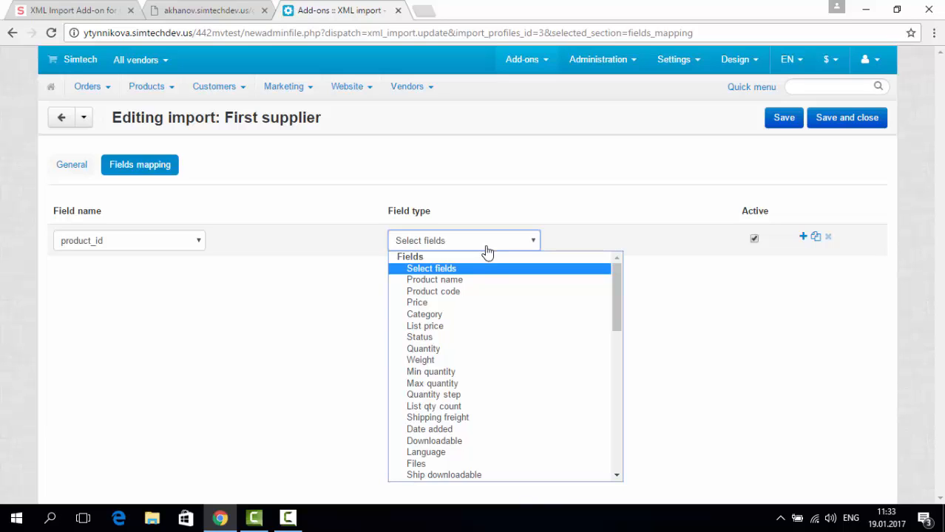
click(473, 292)
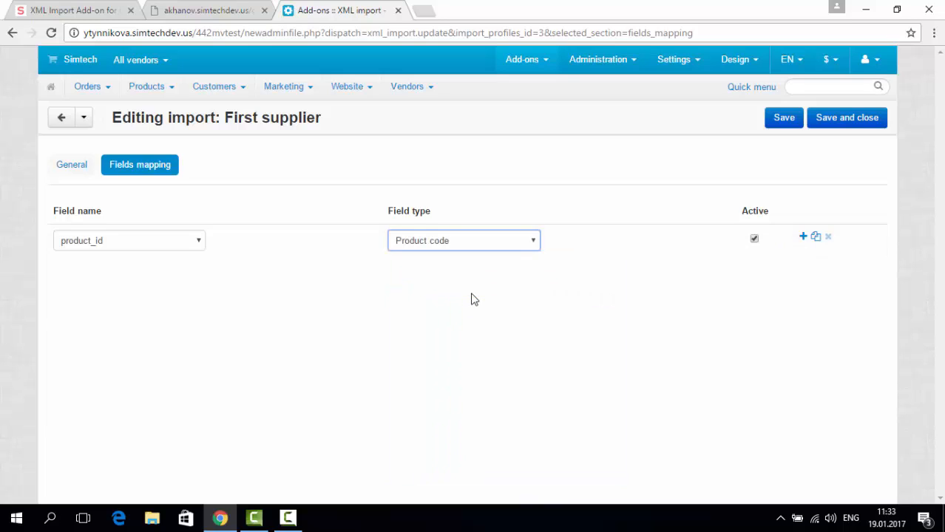
Step: Add a second field mapping that links the product field to Product name
click(805, 237)
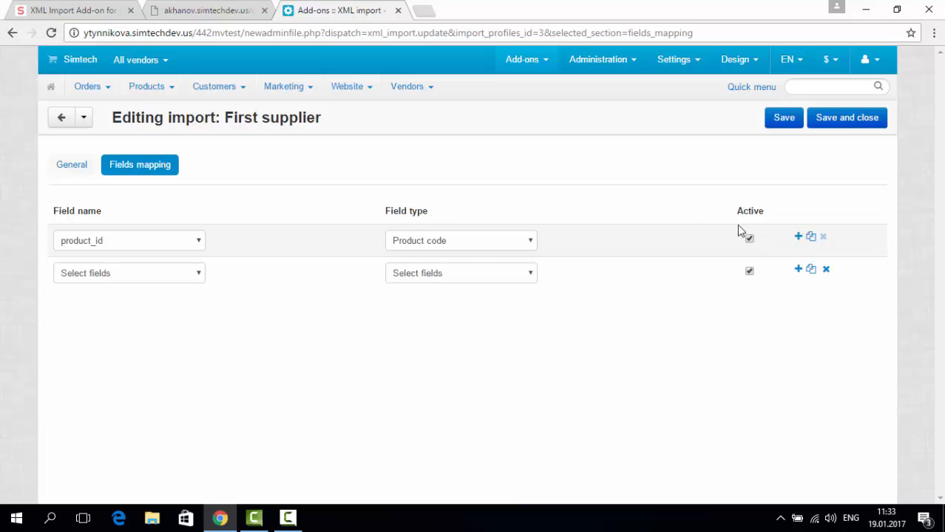
click(124, 280)
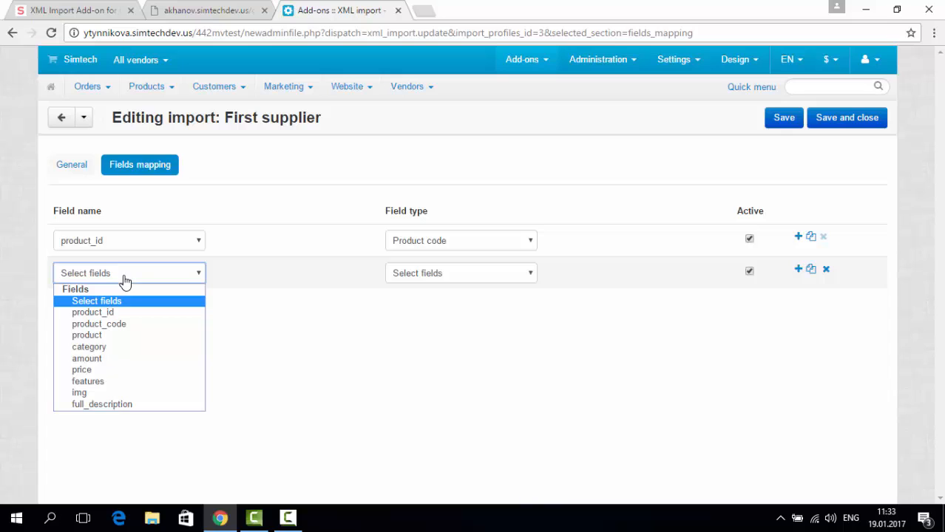
click(115, 337)
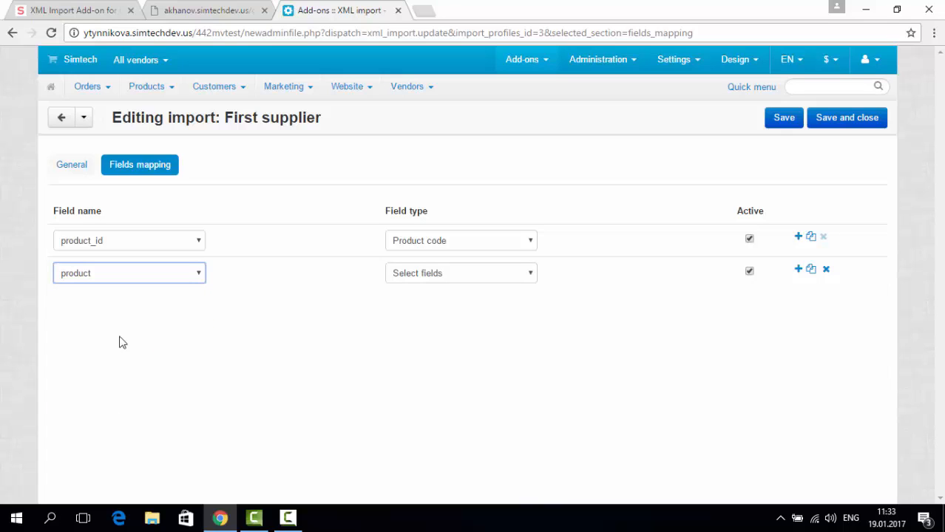
click(456, 273)
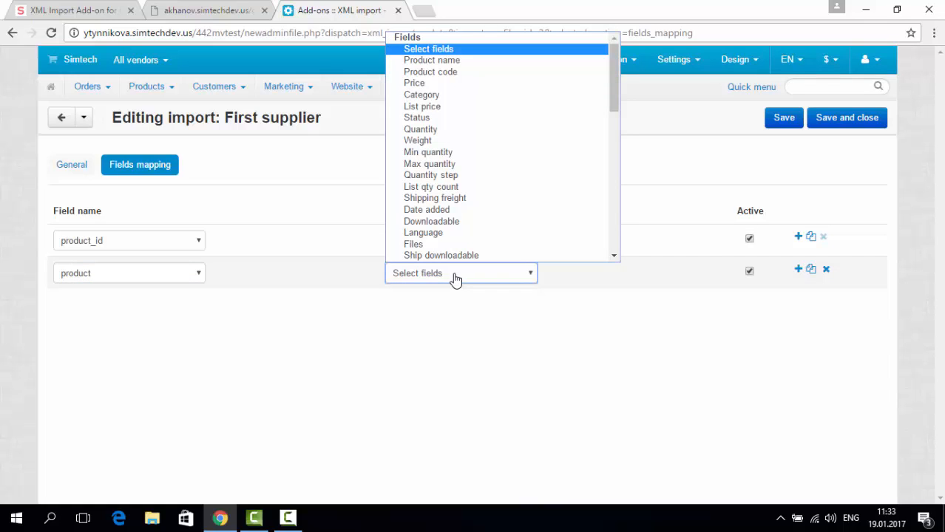
click(450, 60)
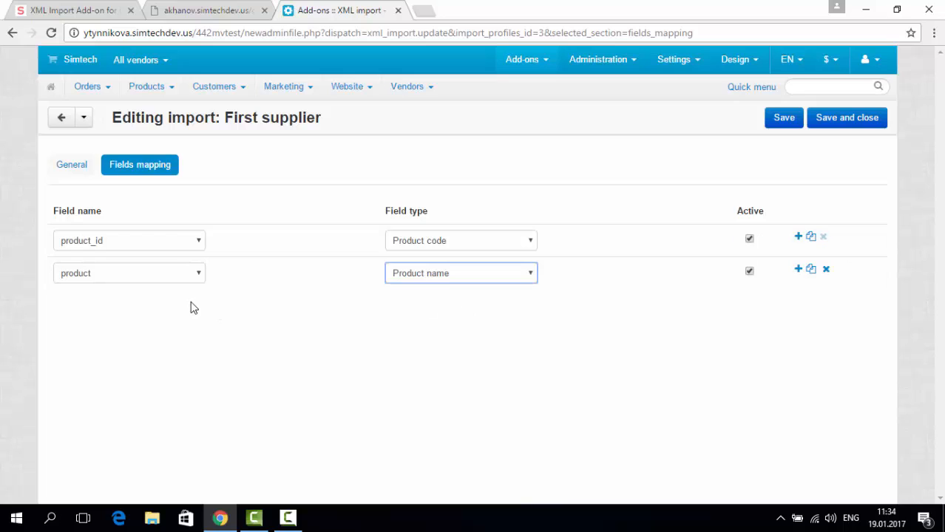
drag(191, 302, 569, 266)
click(602, 326)
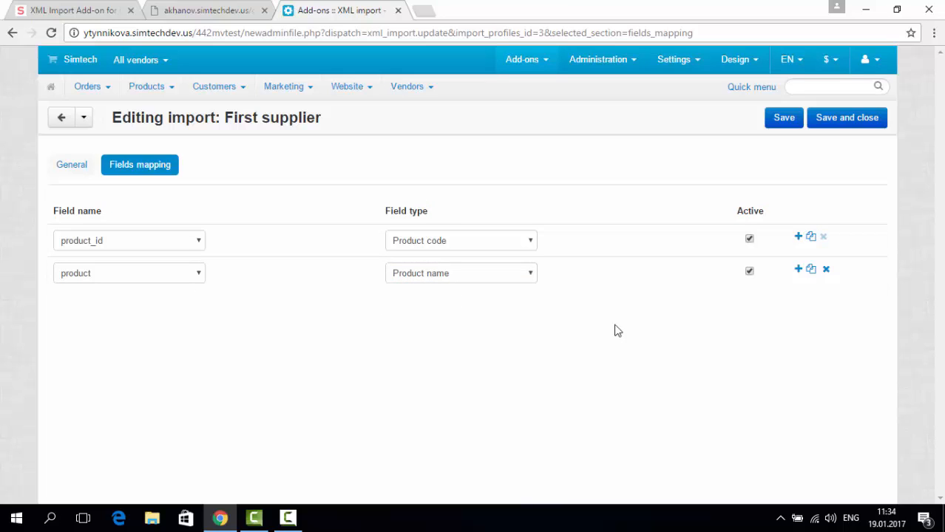
Step: Add a third field mapping that links the category field to Category
click(799, 270)
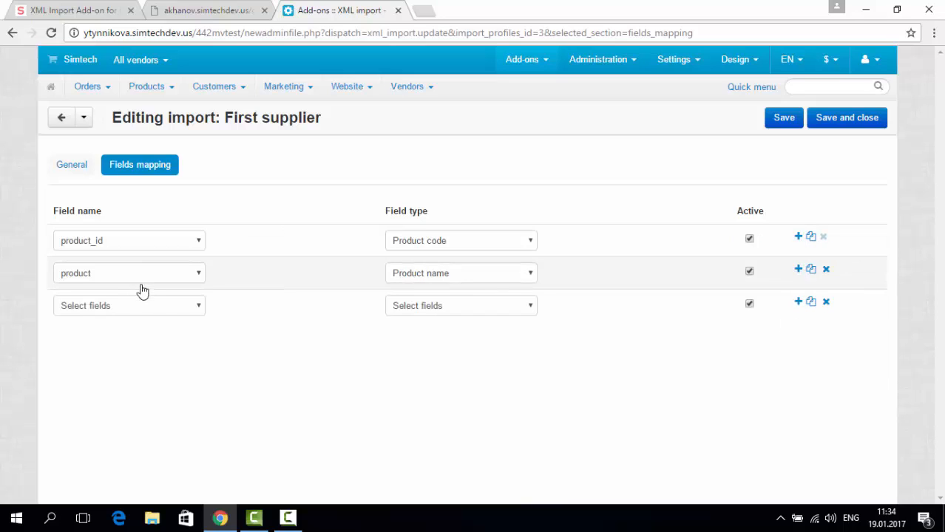
click(137, 307)
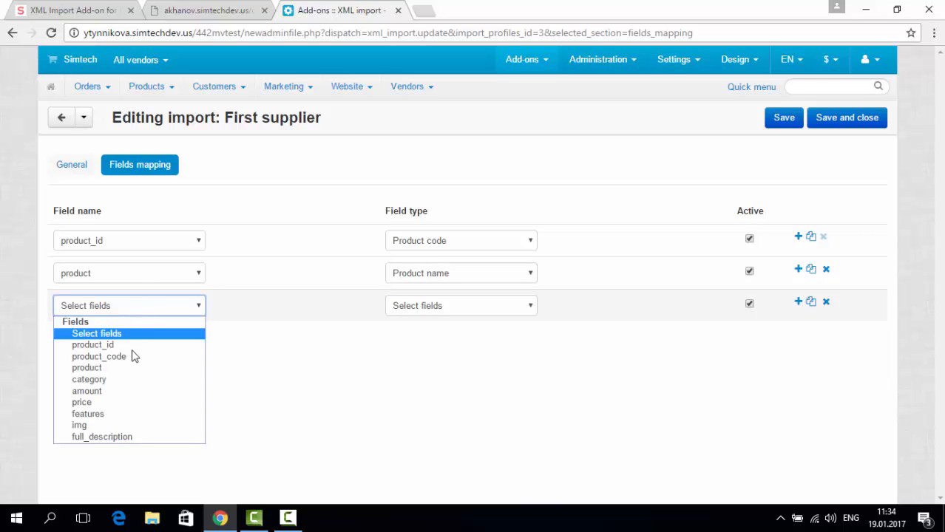
click(127, 379)
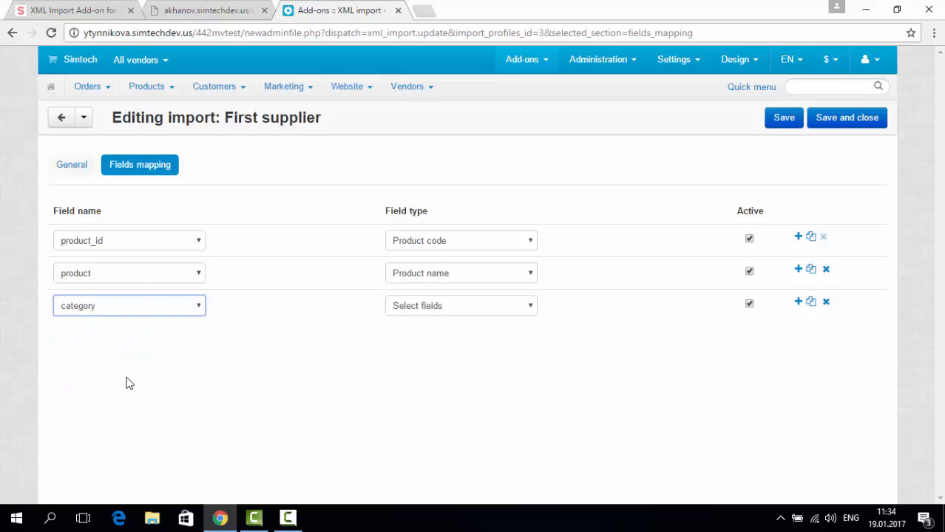
click(460, 306)
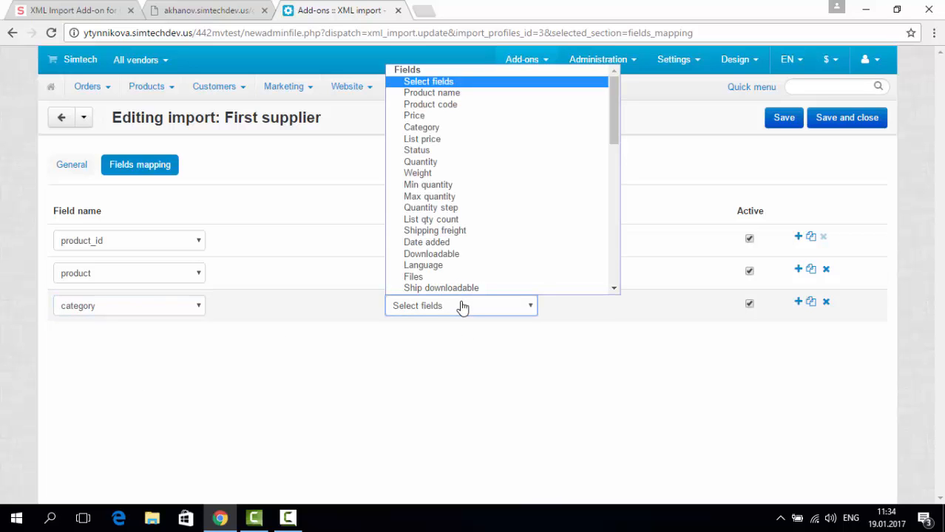
click(494, 130)
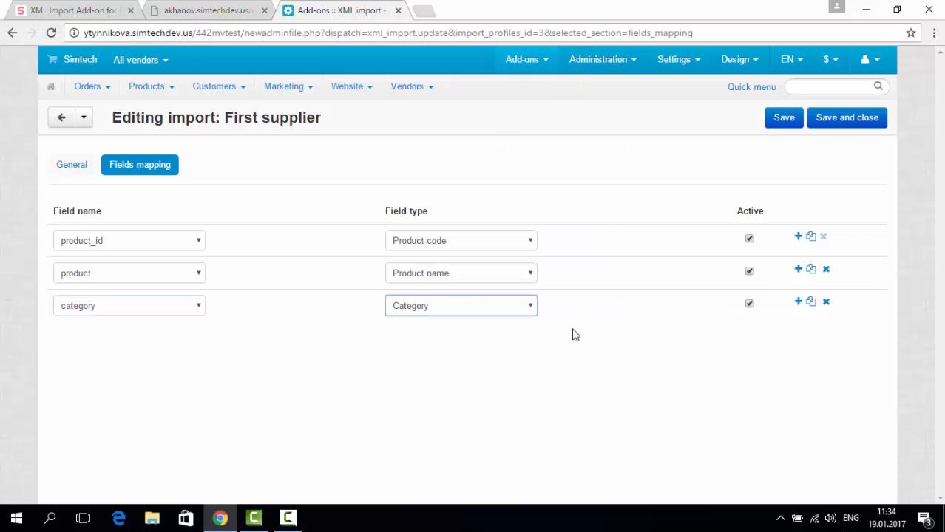
Step: Add a fourth mapping that links the price field to Price and save the import profile
click(797, 302)
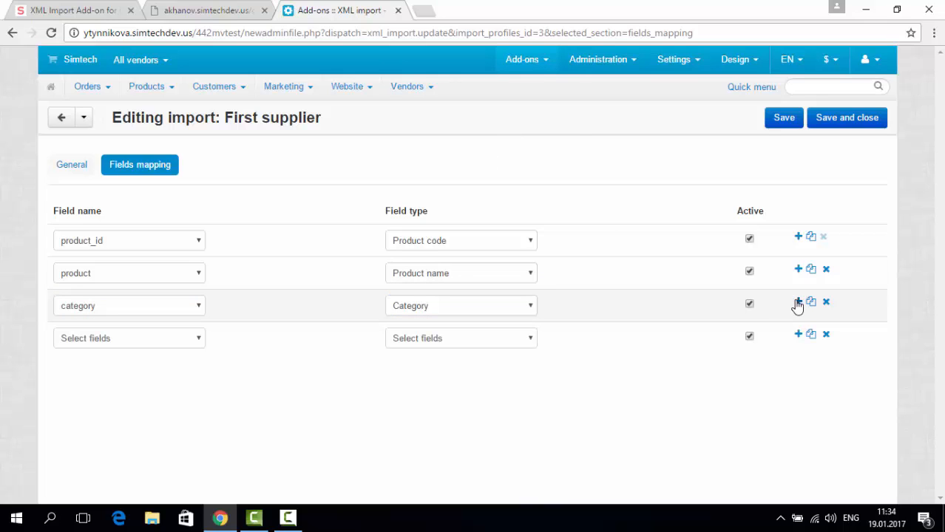
click(122, 346)
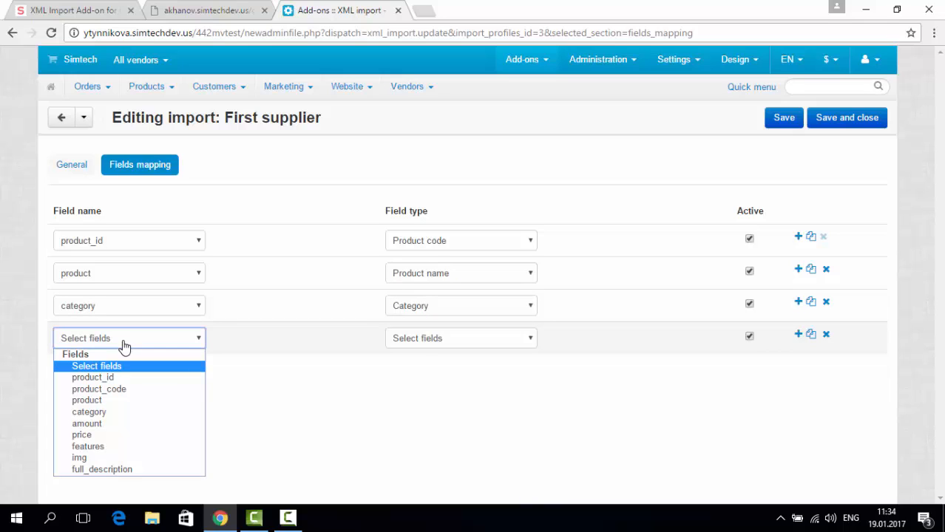
click(108, 439)
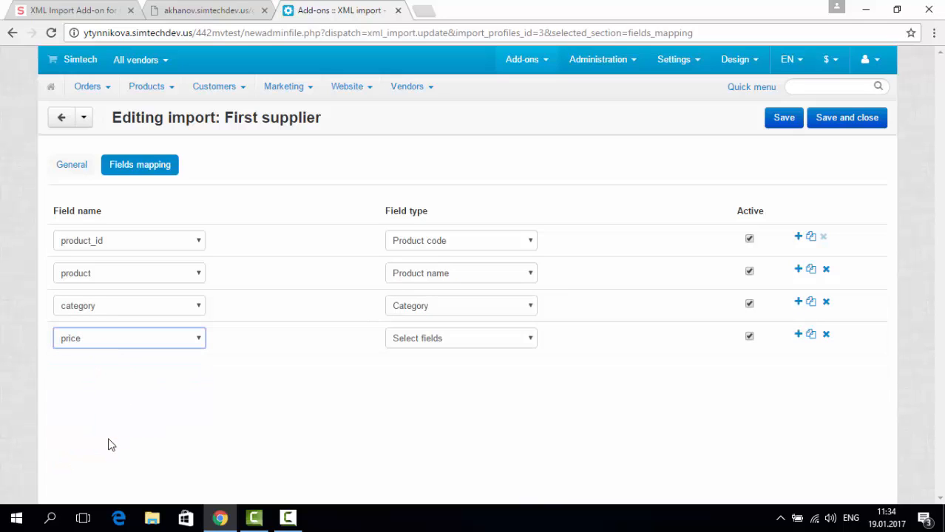
click(453, 337)
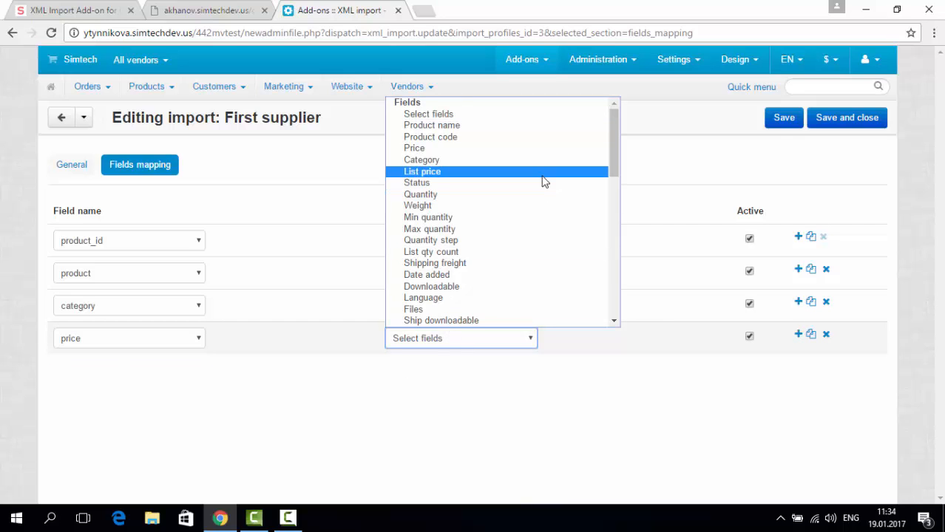
click(555, 152)
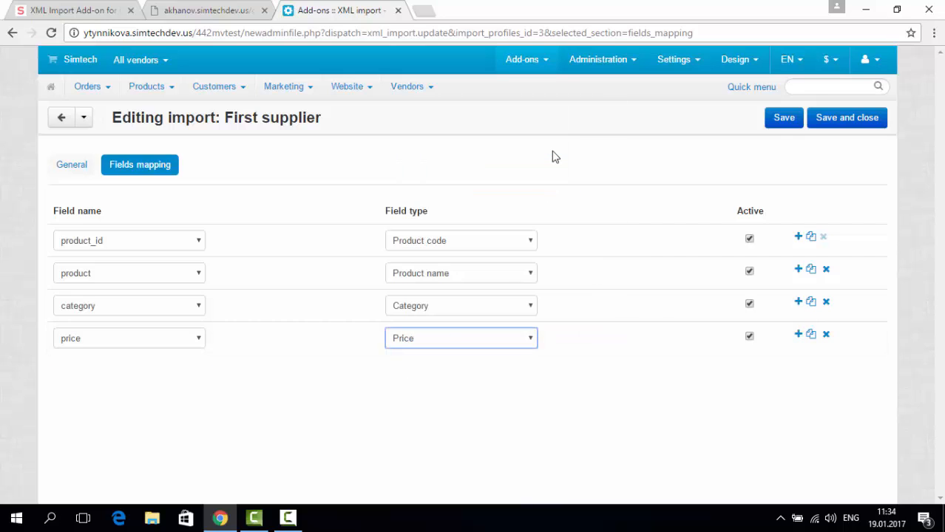
click(772, 120)
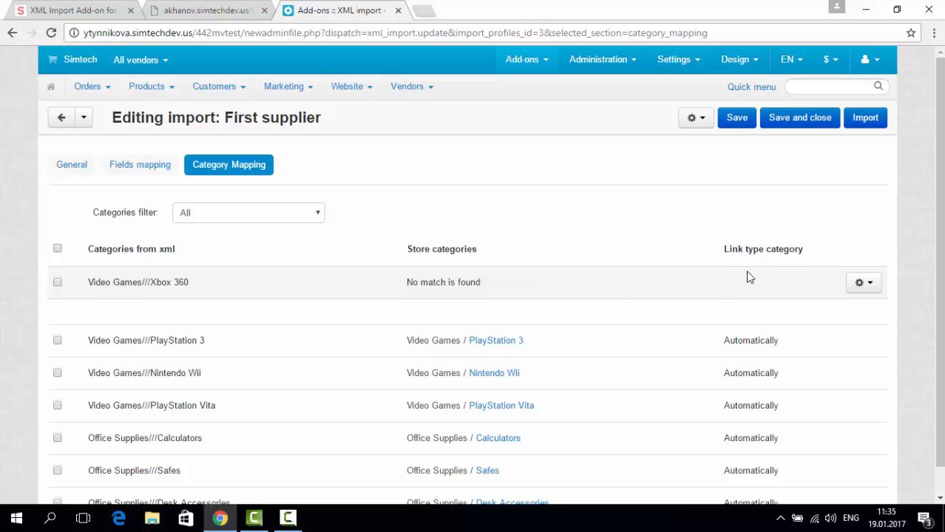
Step: Create a store category for the unmatched Video Games///Xbox 360 entry, located under Computers
click(868, 285)
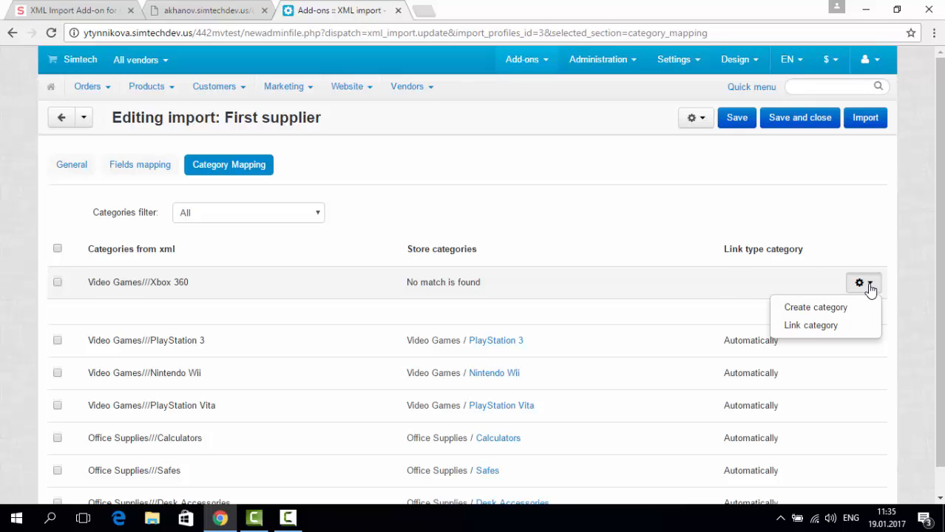
click(815, 307)
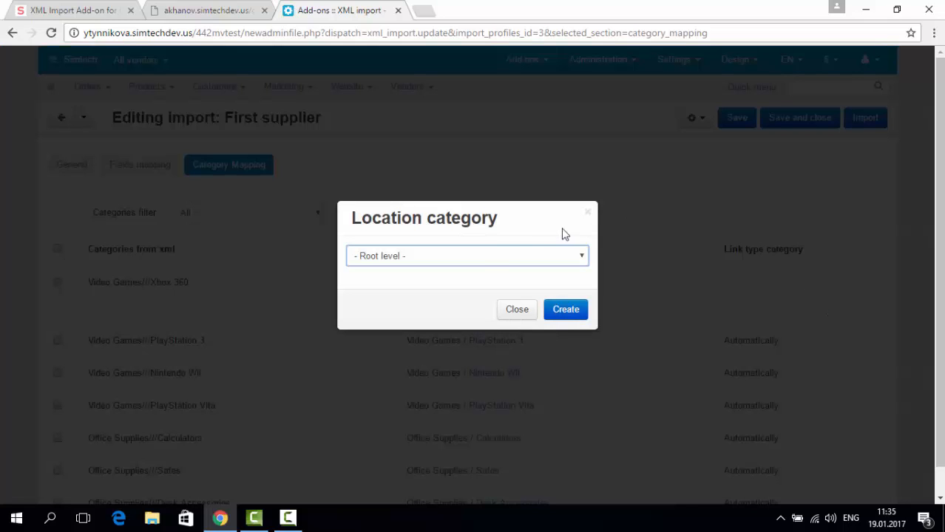
click(473, 260)
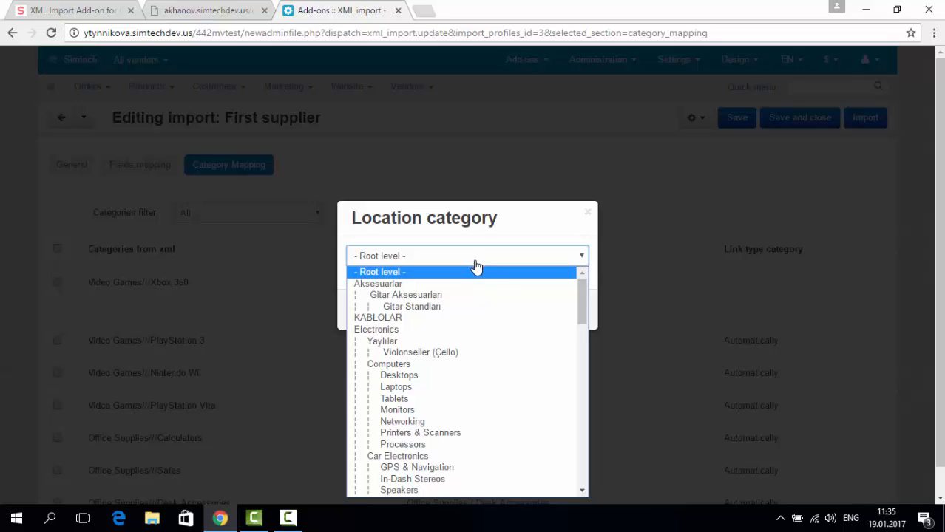
drag(580, 302, 578, 320)
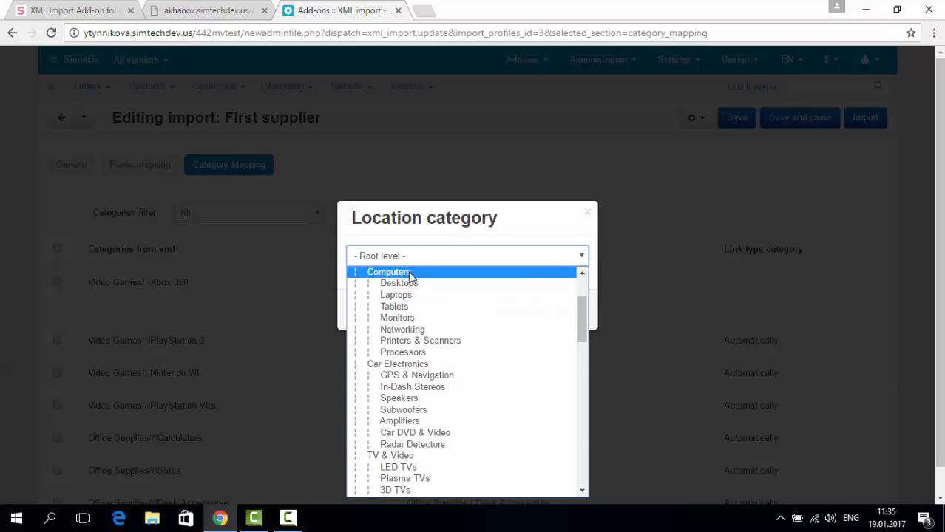
click(409, 274)
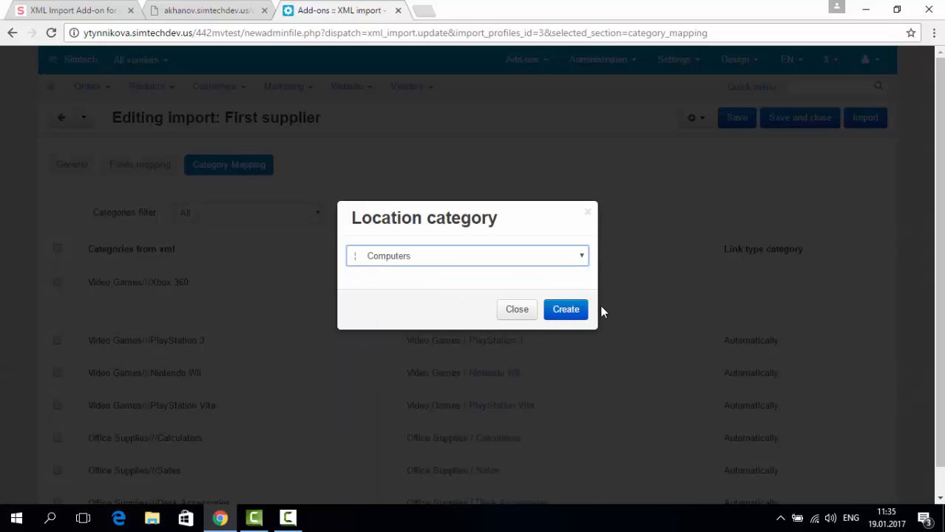
click(566, 309)
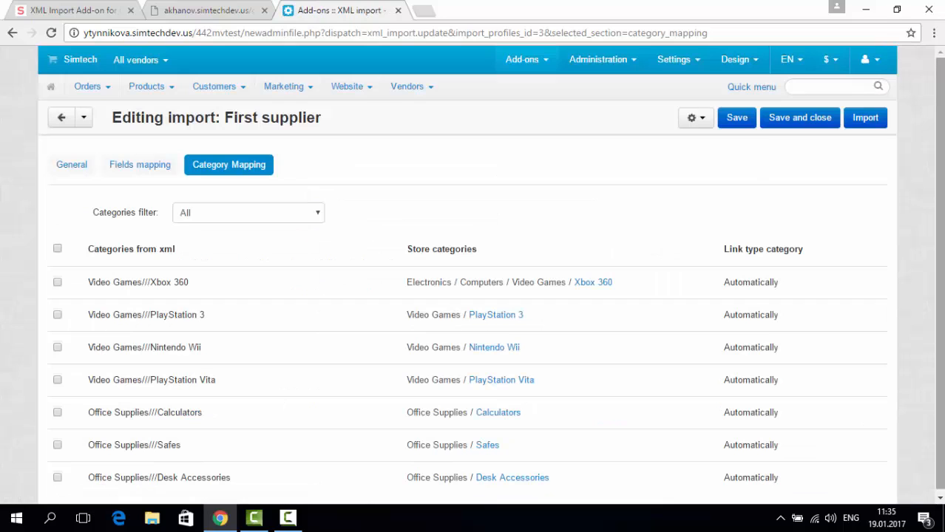
Step: Run the First supplier import and check the summary of new, updated and skipped objects
drag(941, 155, 941, 170)
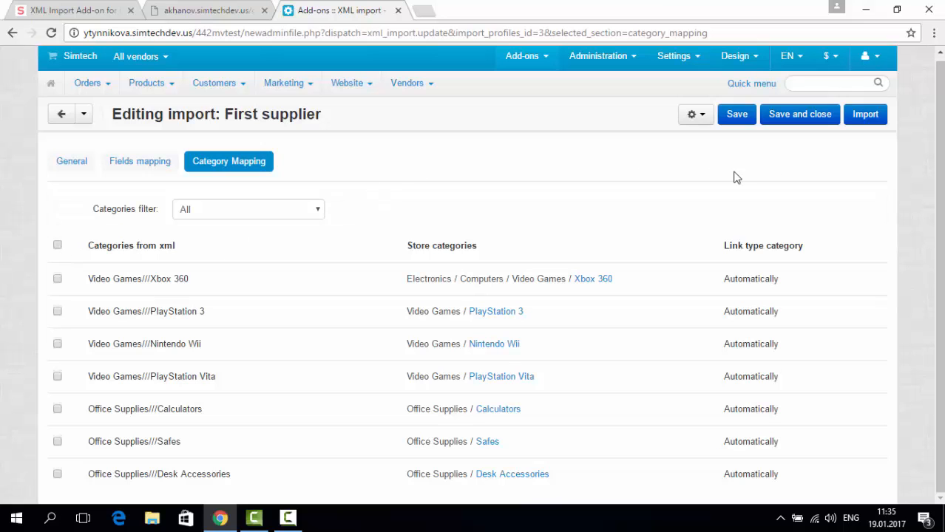
click(876, 119)
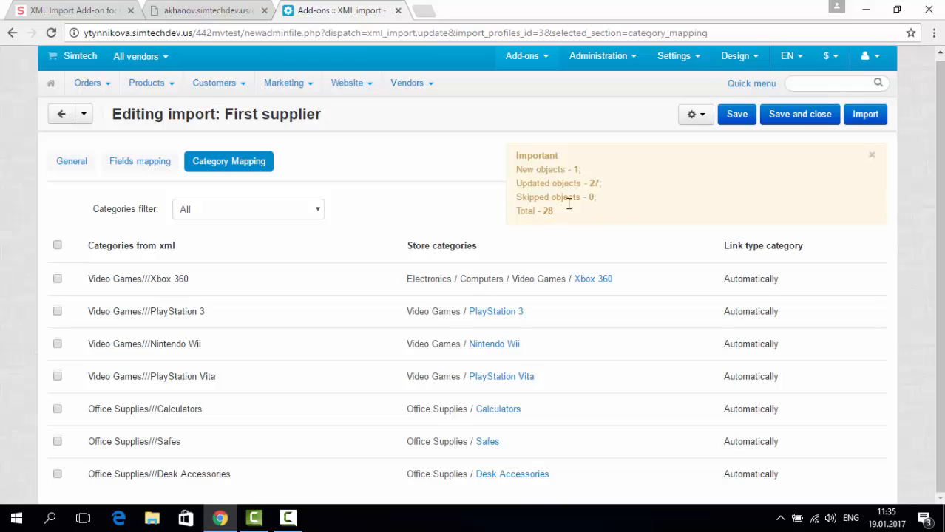
drag(589, 198, 563, 215)
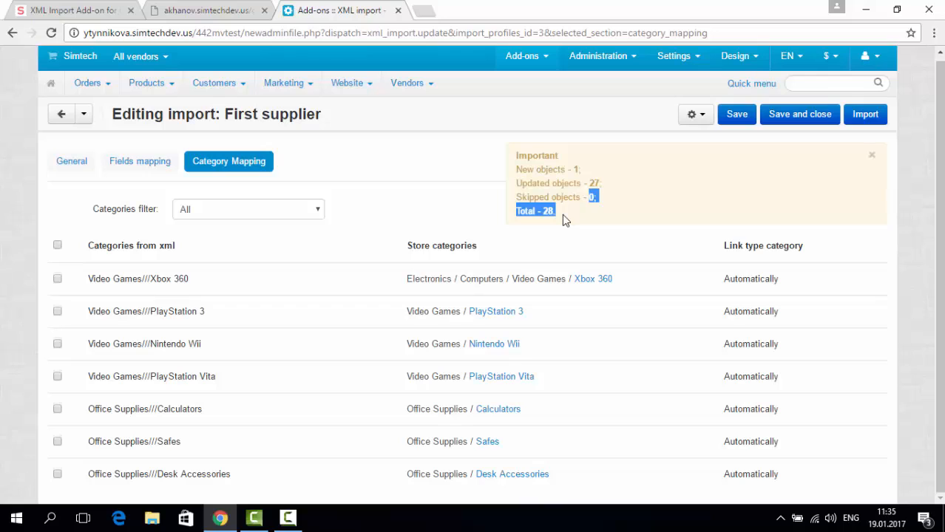
click(562, 216)
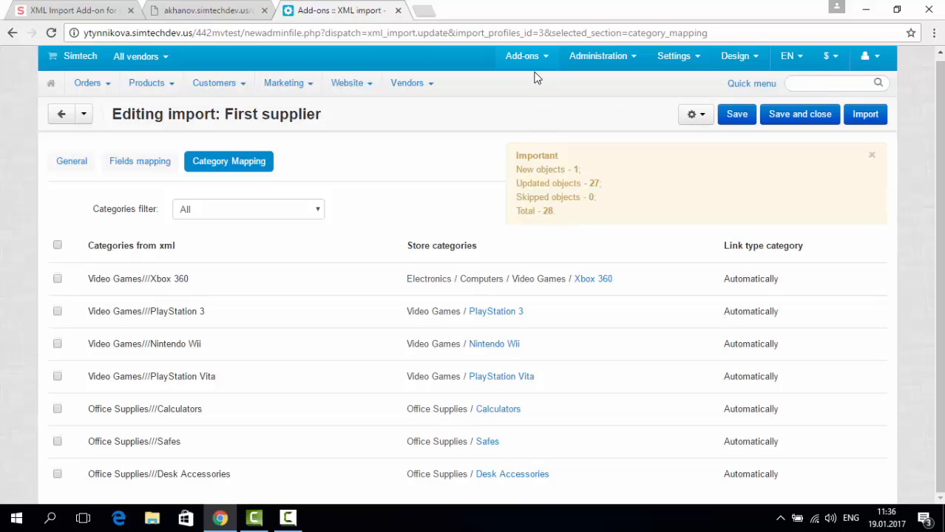
Step: Open the settings of the Simtech Development: XML import add-on from the list of third-party add-ons
mouse_move(532, 68)
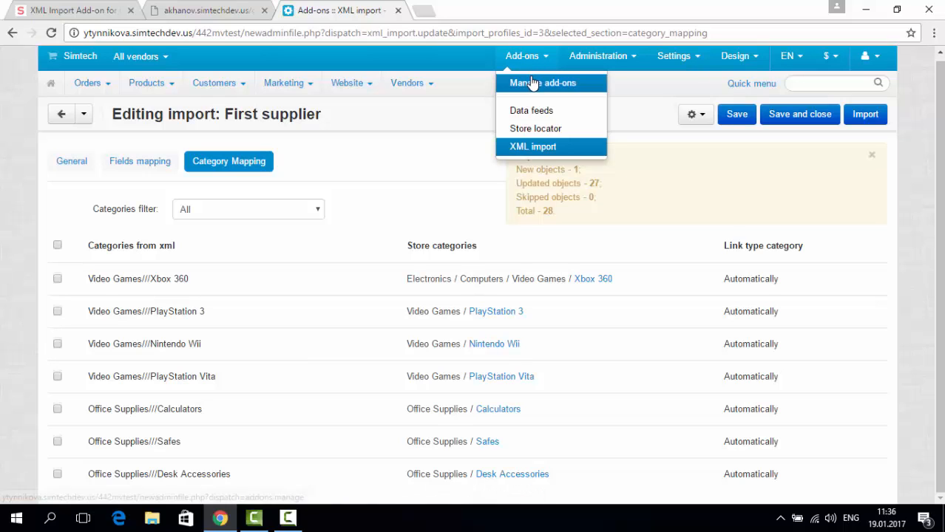
click(533, 84)
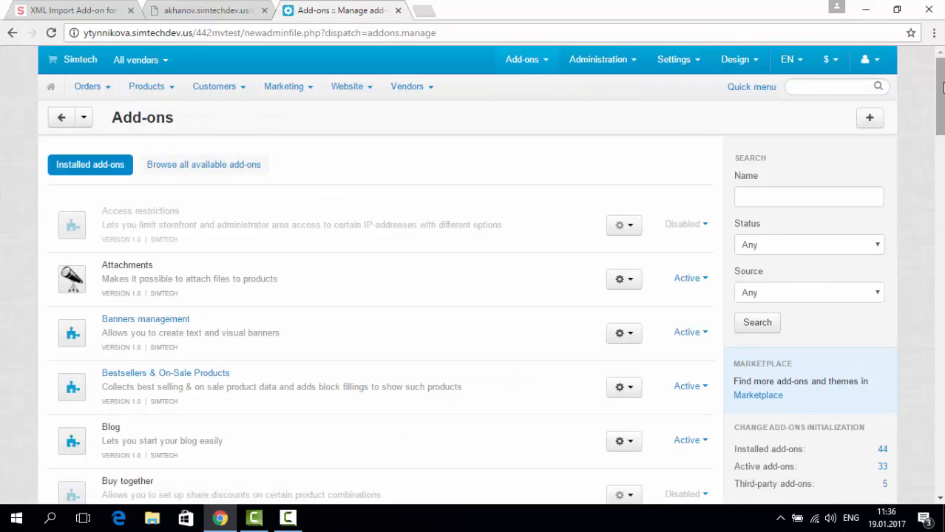
drag(941, 89, 940, 138)
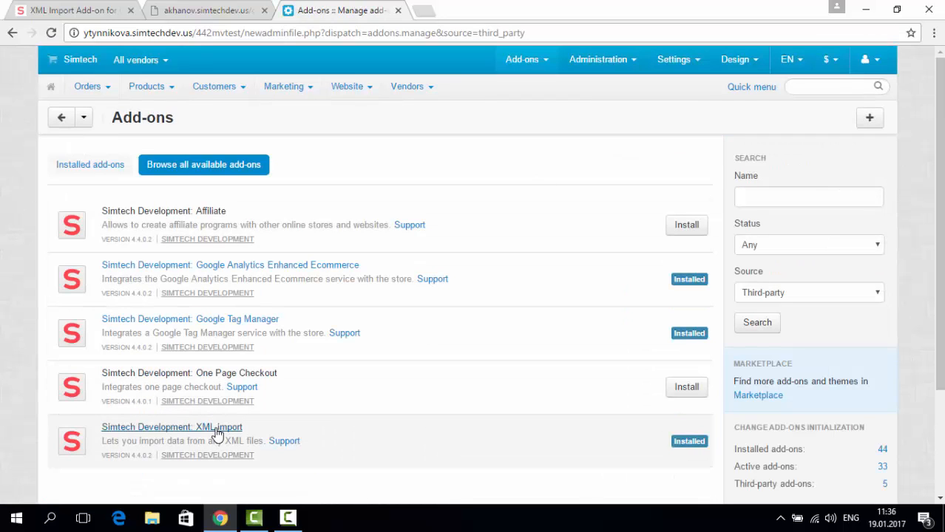
click(216, 429)
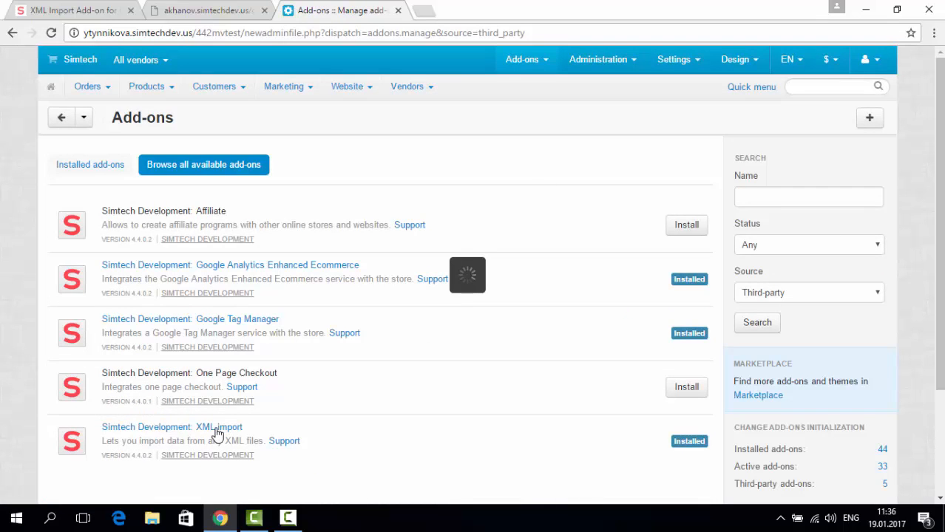